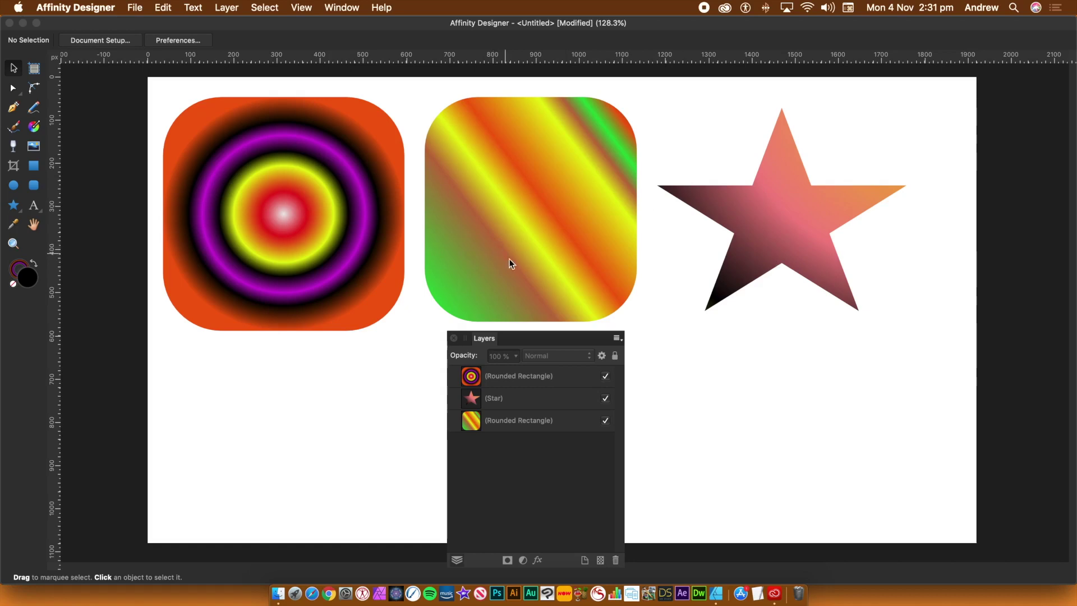
Step: Click through the layers, end on the concentric-rings rounded rectangle, and open the Layer menu
left_click(507, 377)
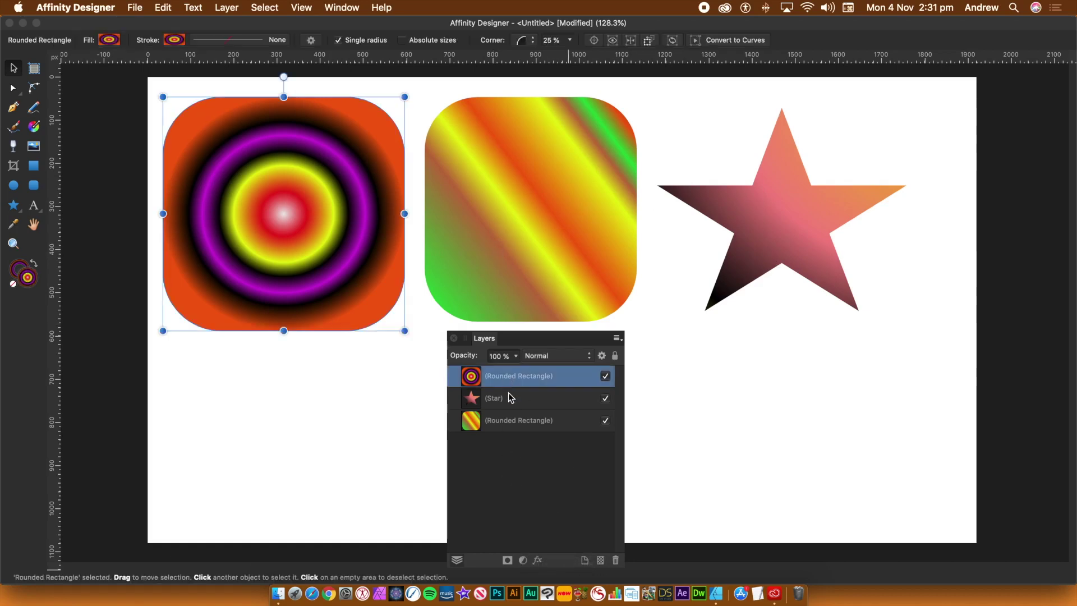
left_click(508, 396)
left_click(510, 417)
left_click(510, 396)
left_click(513, 377)
left_click(227, 8)
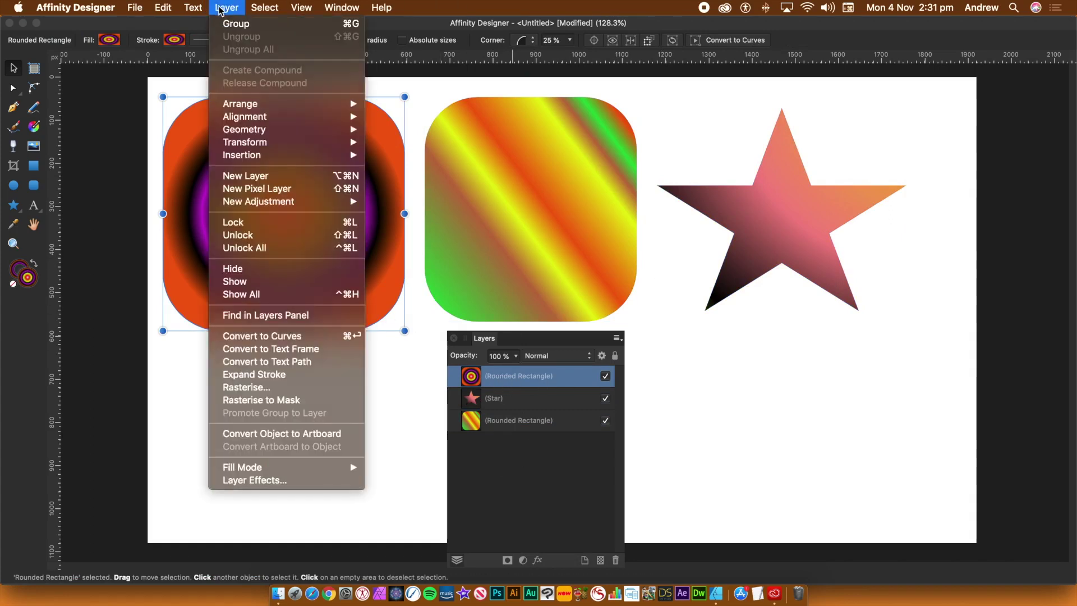
Step: Give the rings rectangle a Black & White adjustment with Red at -23% and Normal blending
mouse_move(262, 201)
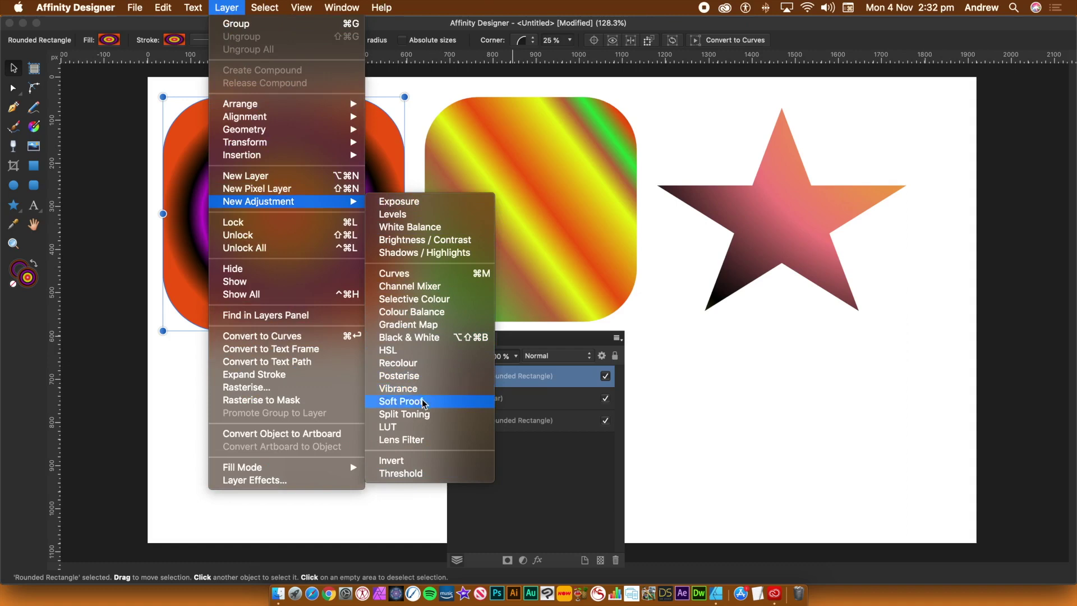
left_click(425, 343)
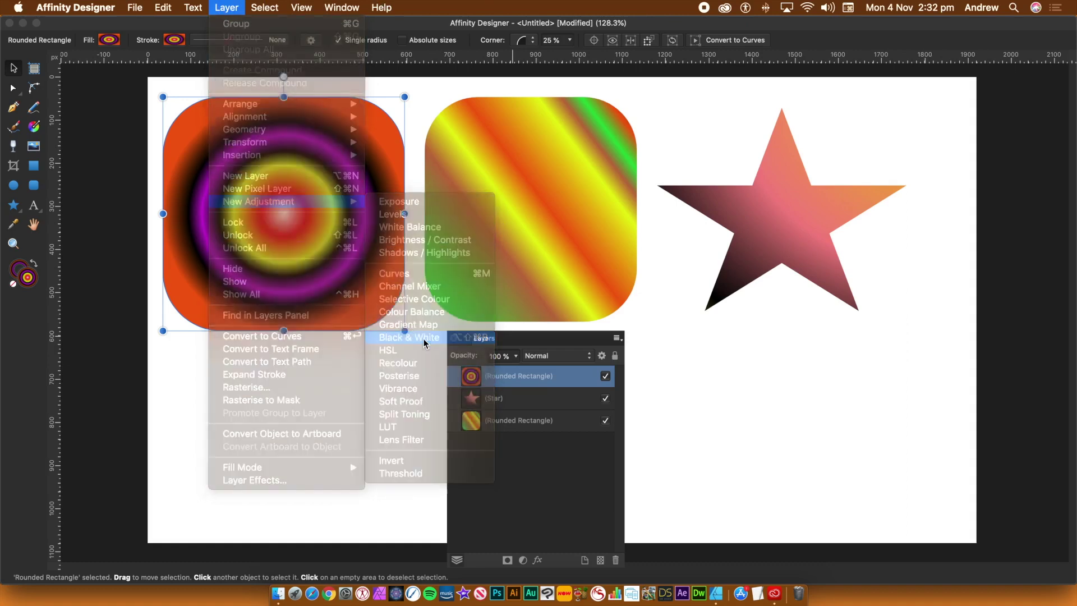
left_click_drag(791, 333, 744, 335)
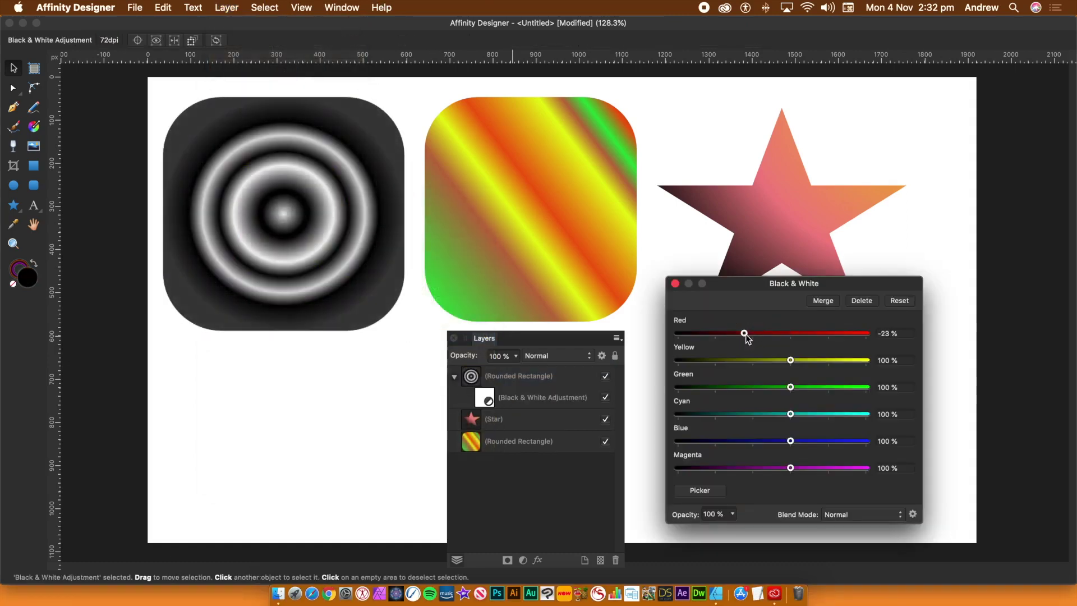
left_click(863, 515)
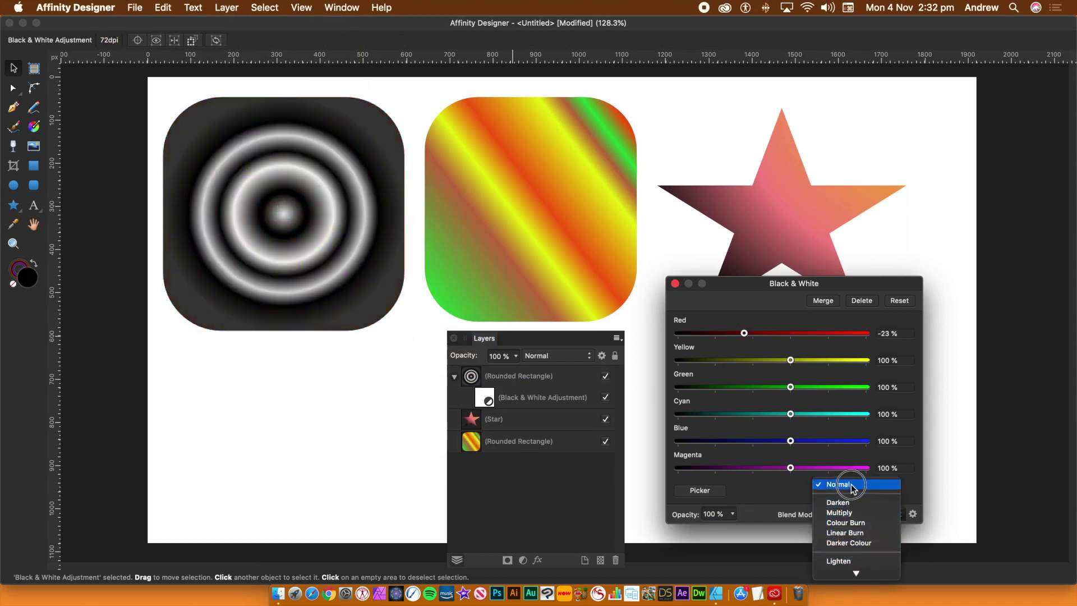
left_click(851, 486)
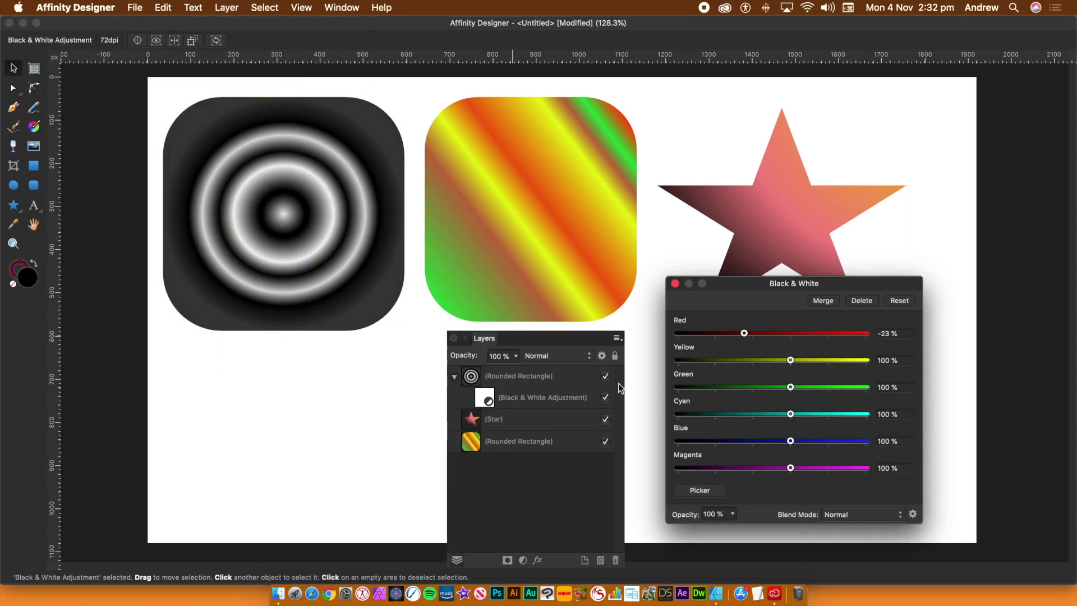
left_click(676, 284)
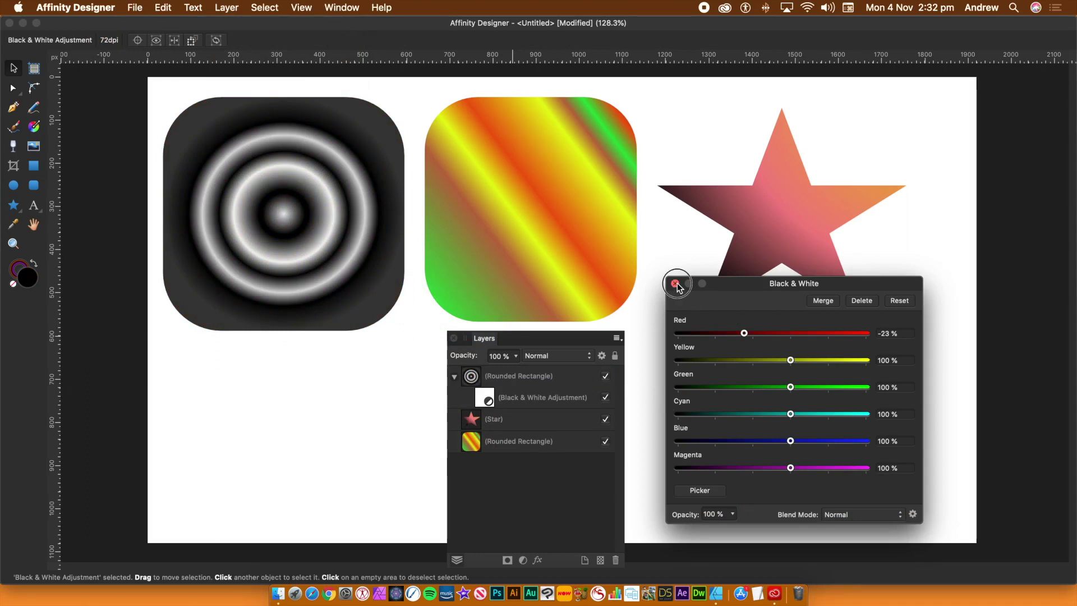
left_click(300, 227)
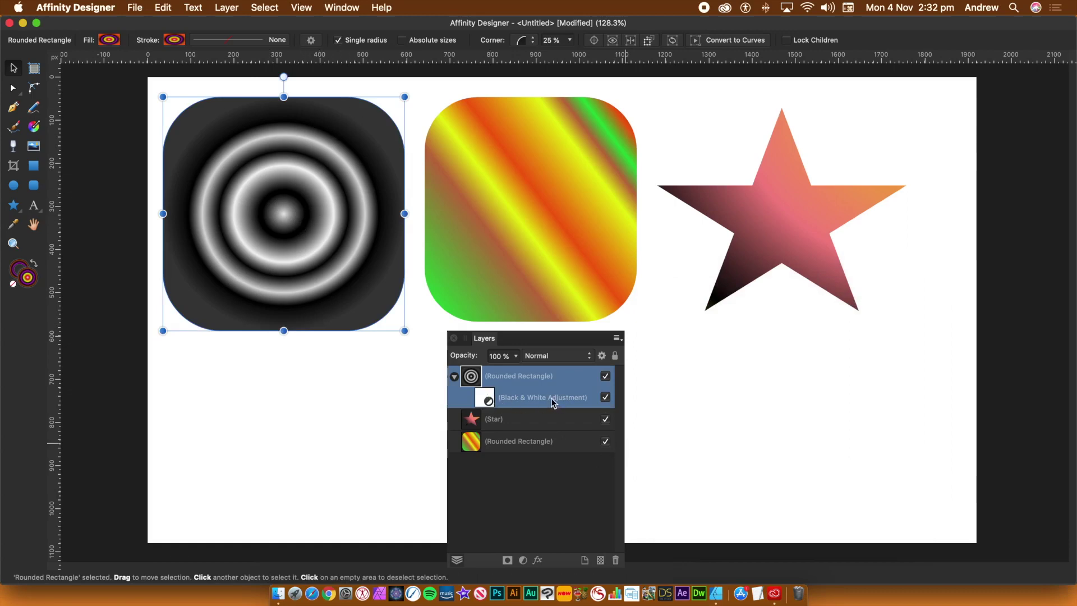
left_click(529, 234)
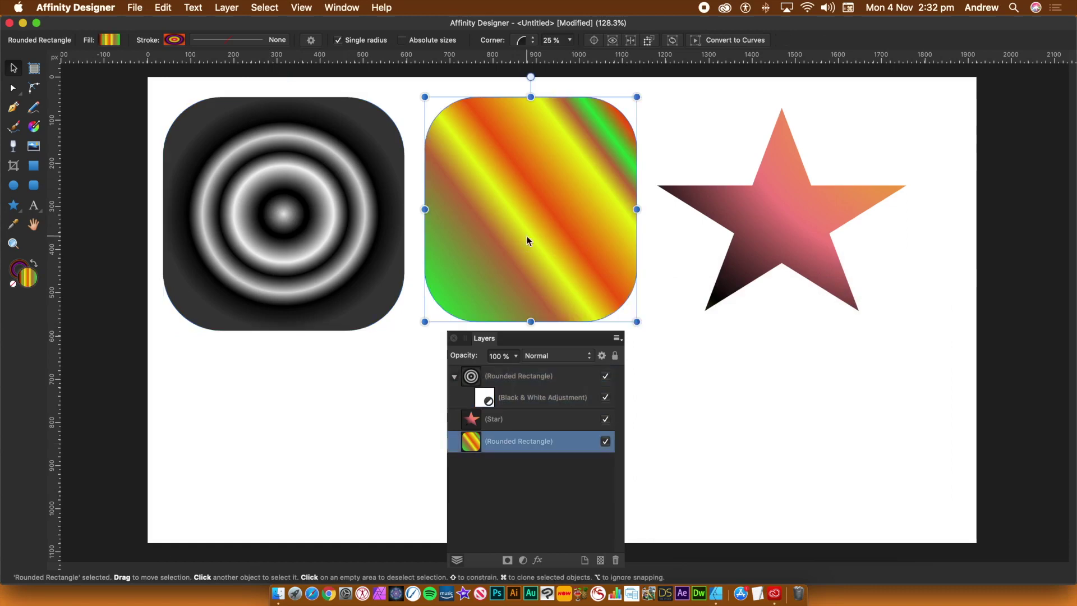
left_click(816, 240)
left_click(492, 467)
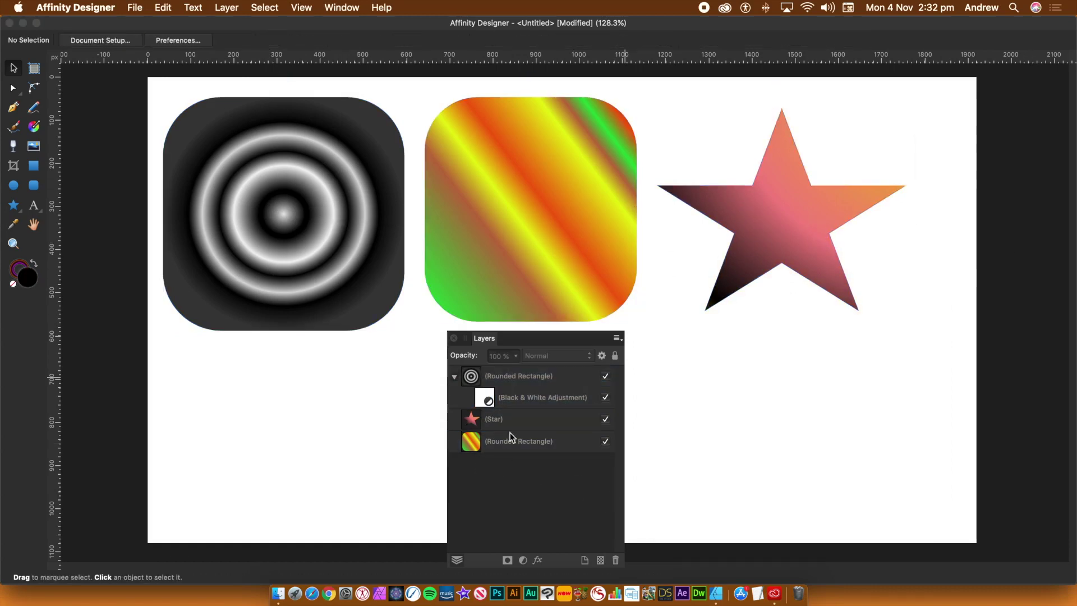
left_click(484, 396)
left_click_drag(484, 396, 471, 375)
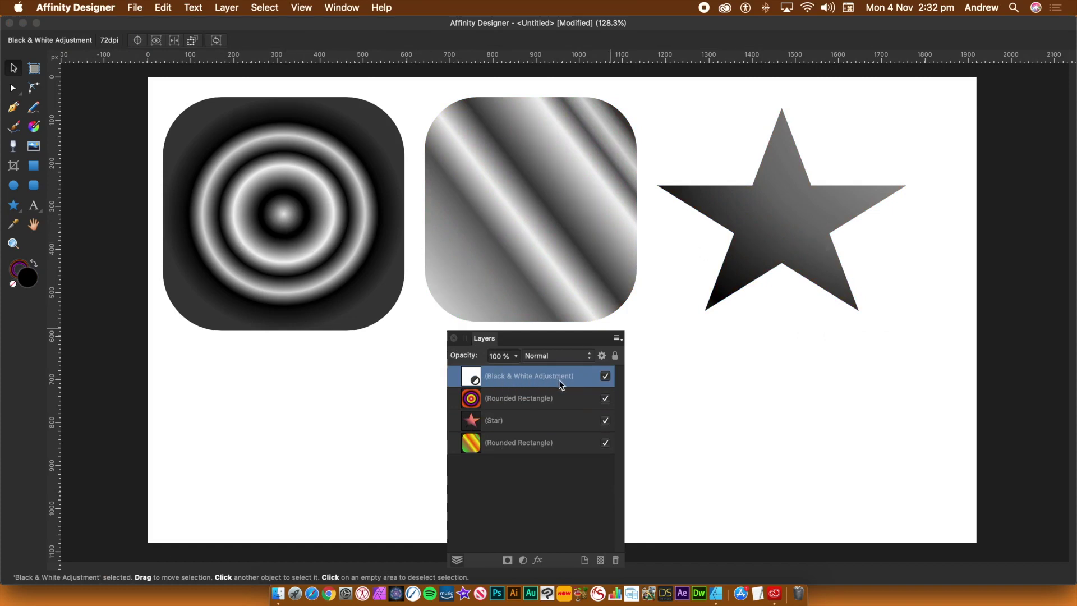
left_click_drag(478, 381, 466, 415)
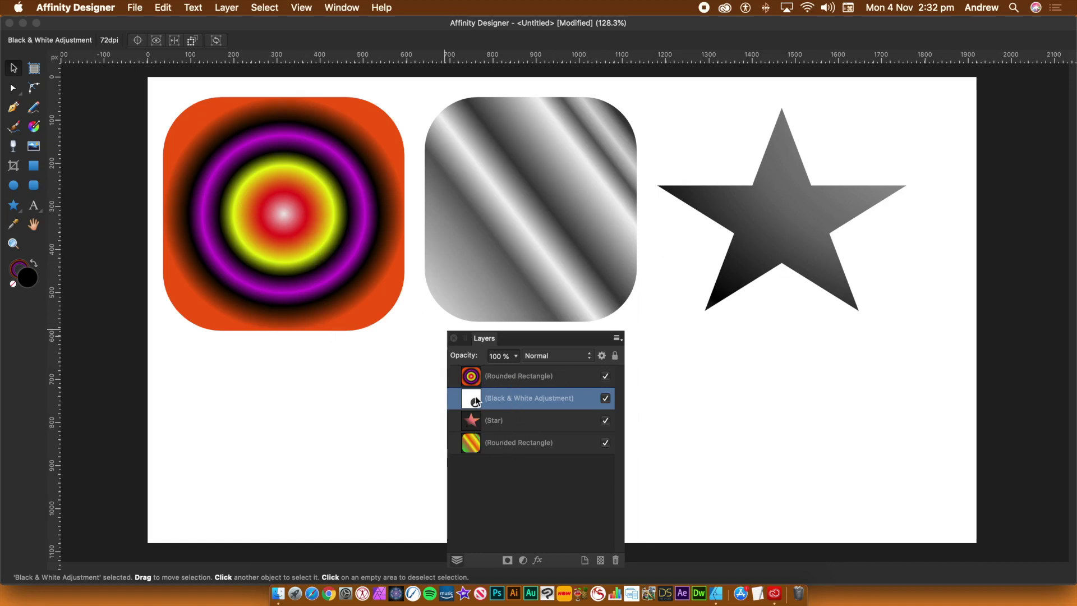
mouse_move(475, 401)
left_mouse_down()
mouse_move(471, 373)
mouse_move(478, 380)
left_mouse_up()
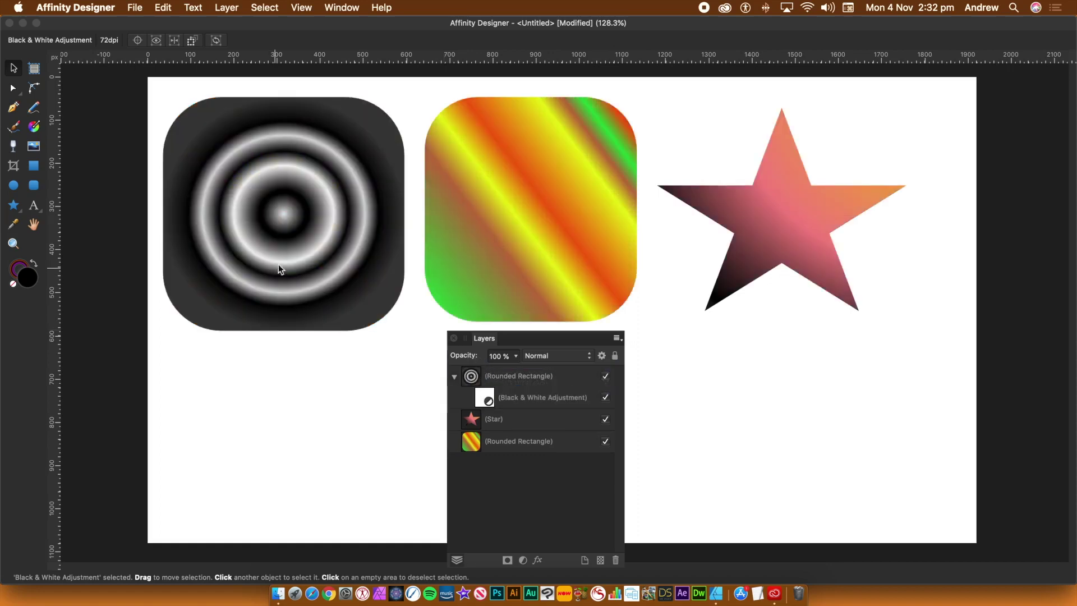
left_click(490, 398)
Step: Duplicate the rings rectangle's Black & White adjustment and copy the duplicate
right_click(486, 390)
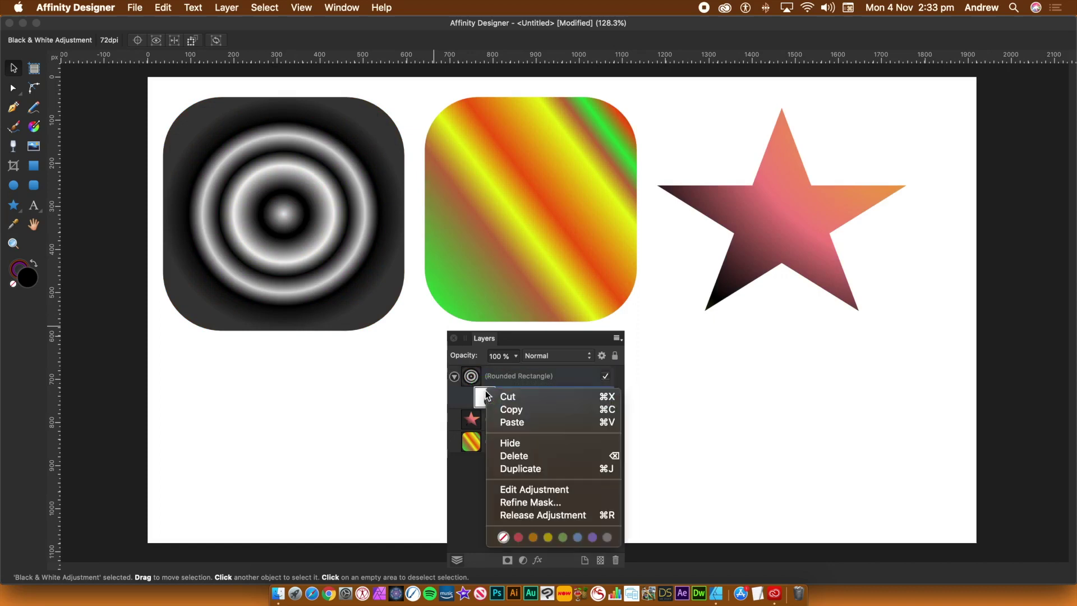
left_click(506, 466)
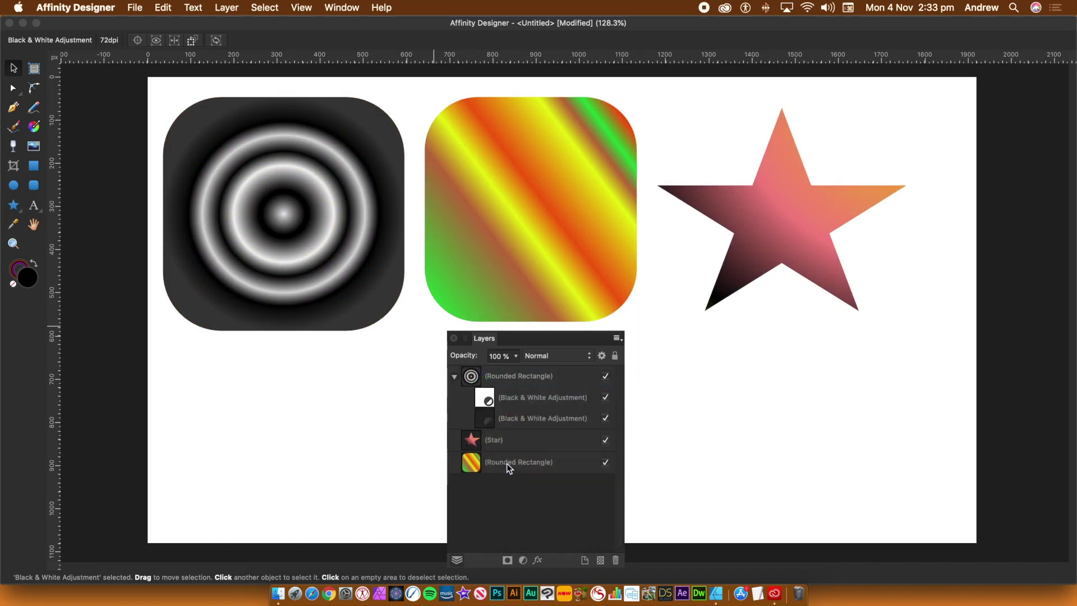
left_click(489, 419)
right_click(490, 416)
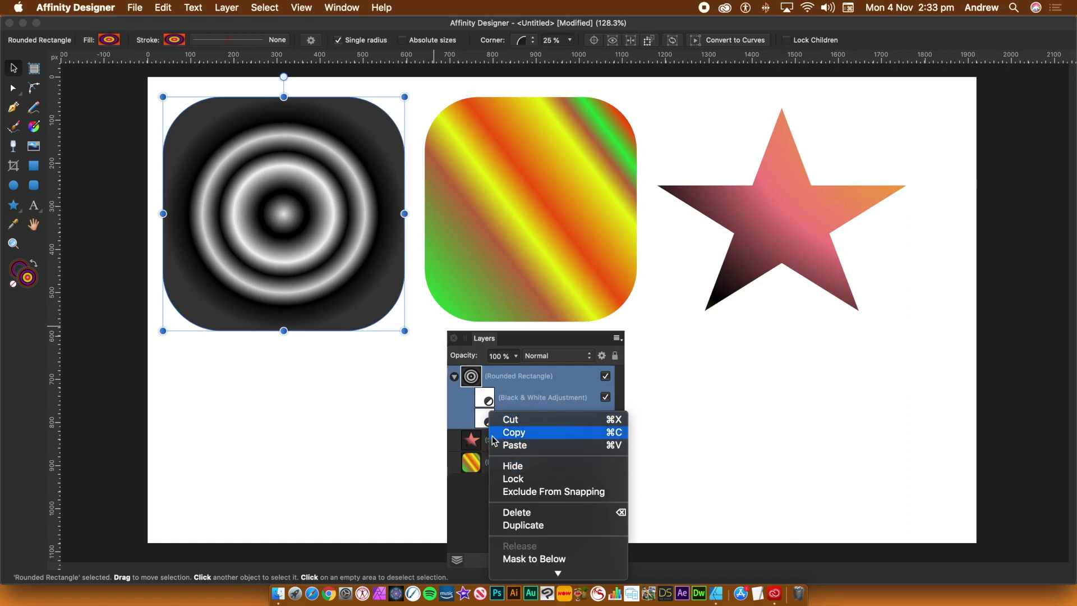
left_click(493, 436)
left_click(673, 417)
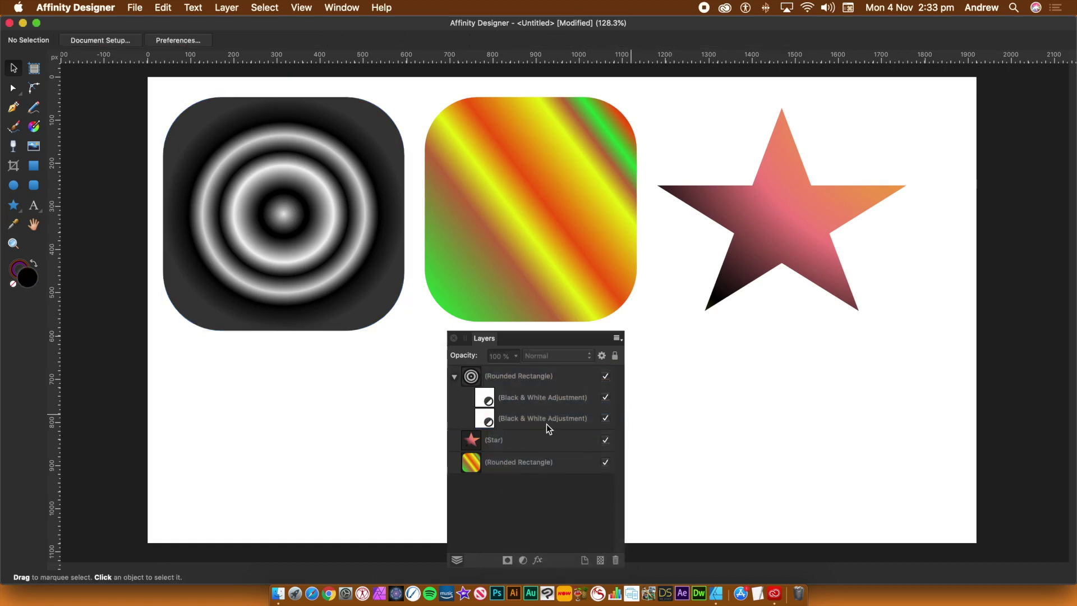
Step: Duplicate the Black & White adjustment again and nest the copy into the star
left_click(489, 421)
right_click(491, 419)
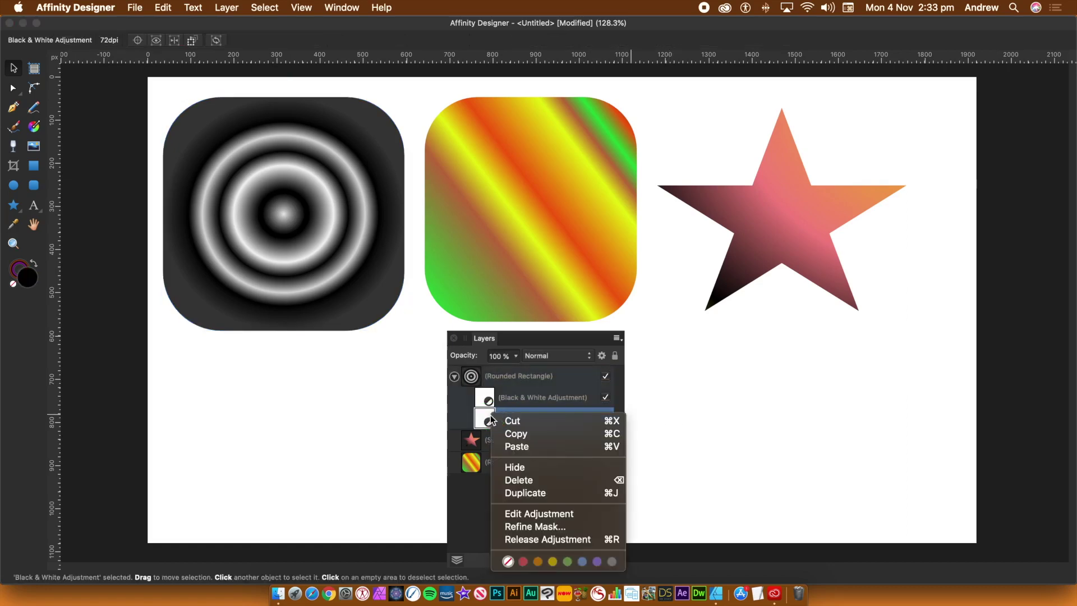
left_click(520, 493)
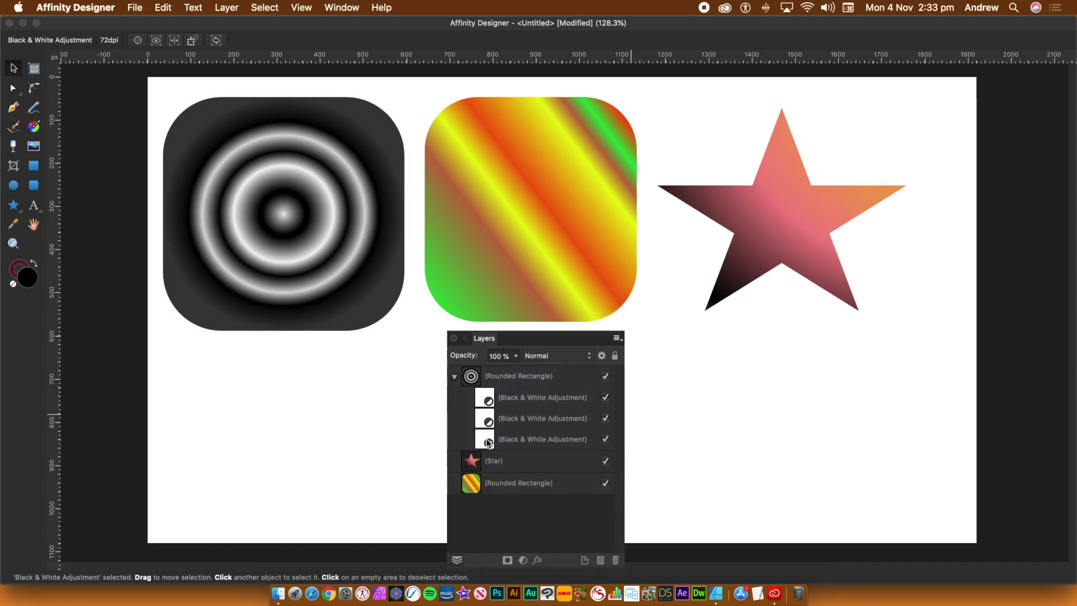
left_click_drag(488, 443, 483, 486)
left_click(485, 467)
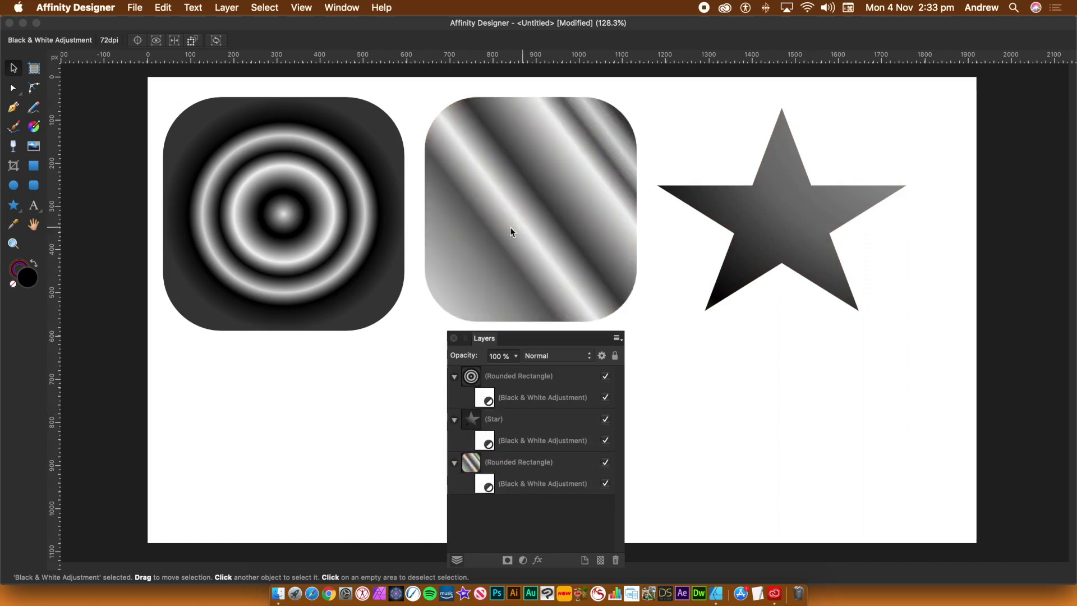
left_click(484, 402)
Step: Set the star's Black & White adjustment to Yellow about 216% with Multiply blending
left_click(489, 445)
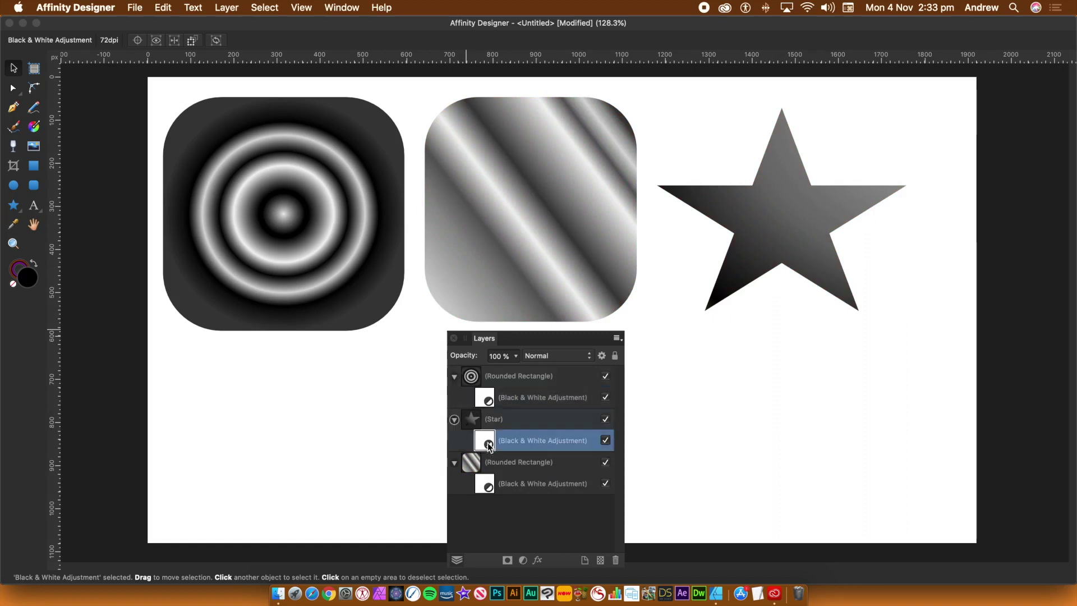
left_click(486, 443)
double_click(486, 443)
left_click_drag(766, 333, 834, 364)
left_click(848, 515)
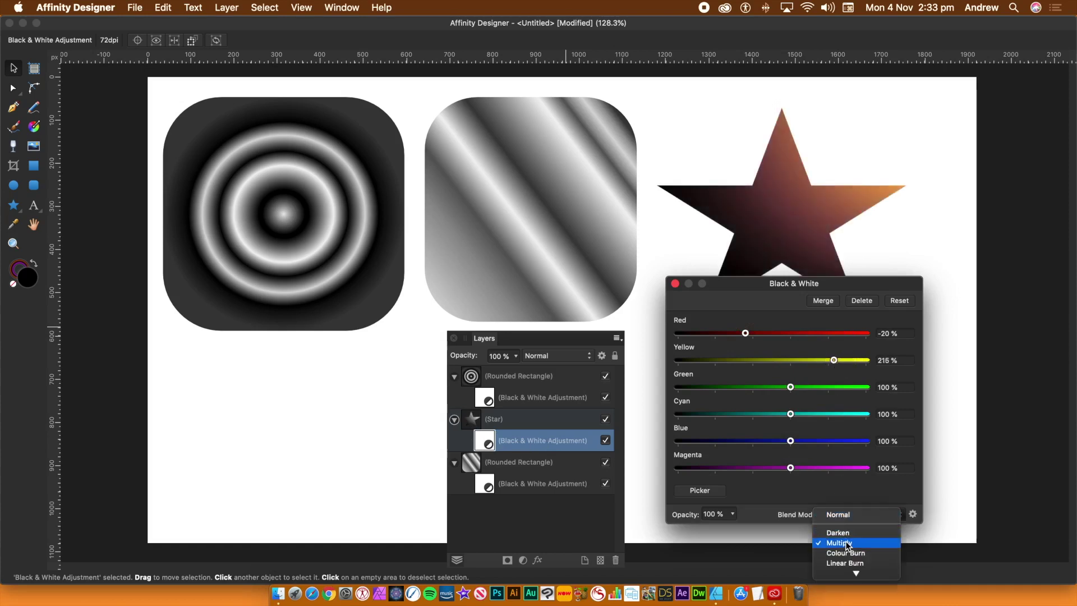
left_click(846, 540)
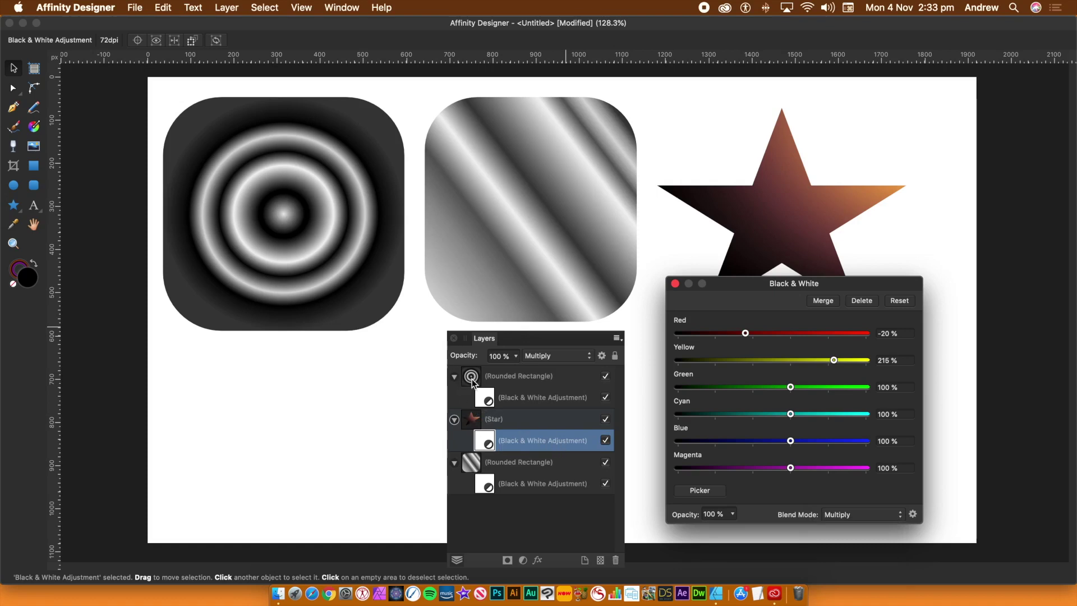
left_click(675, 285)
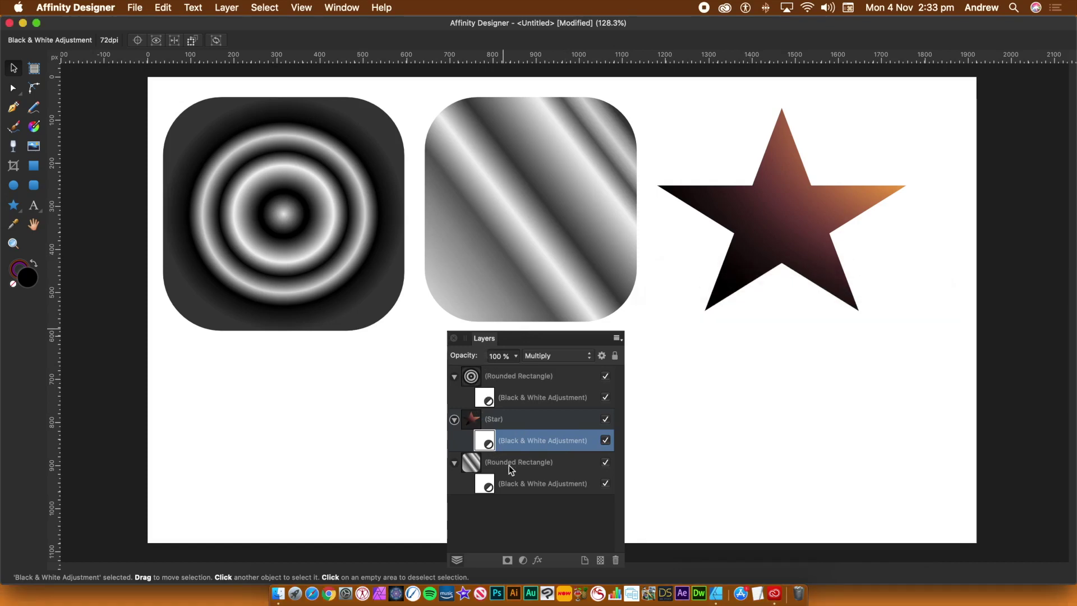
left_click_drag(506, 420, 531, 375)
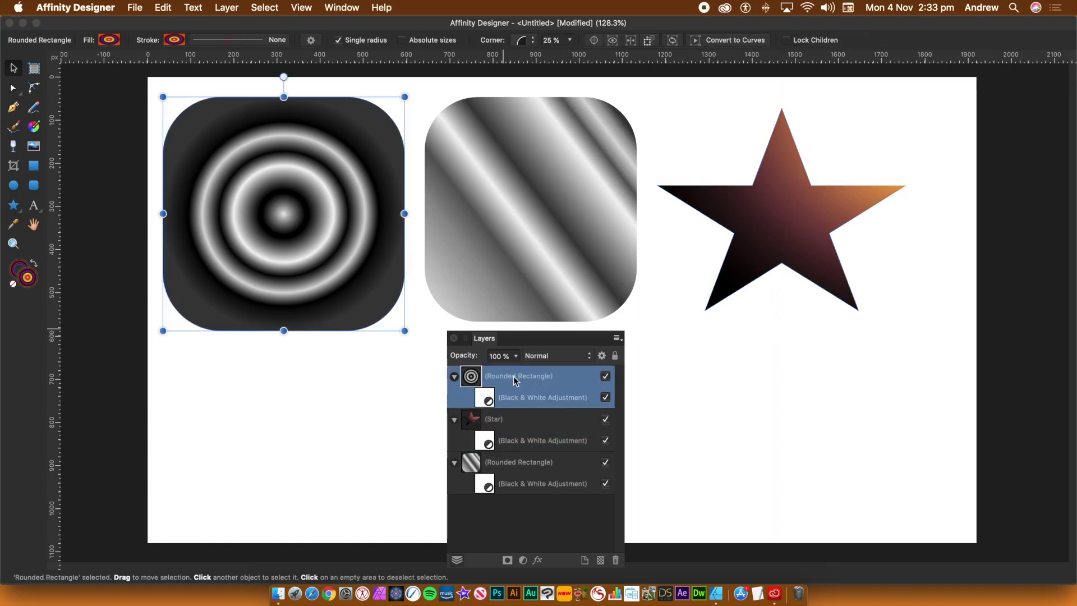
Step: Nest a Curves adjustment in the rings rectangle with an S-shaped curve and Soft Light blending
left_click(227, 7)
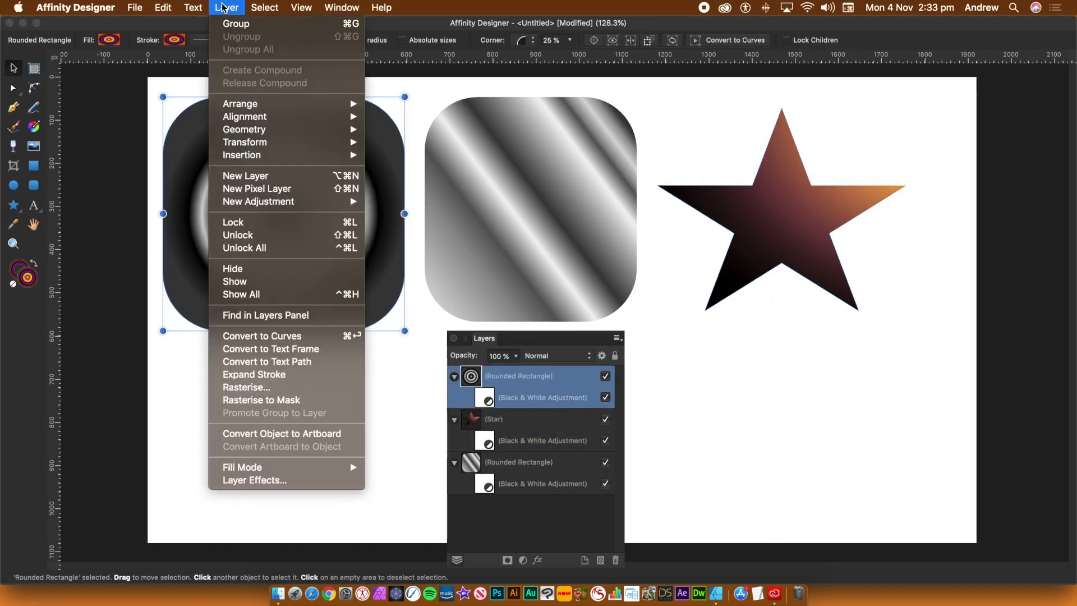
mouse_move(268, 203)
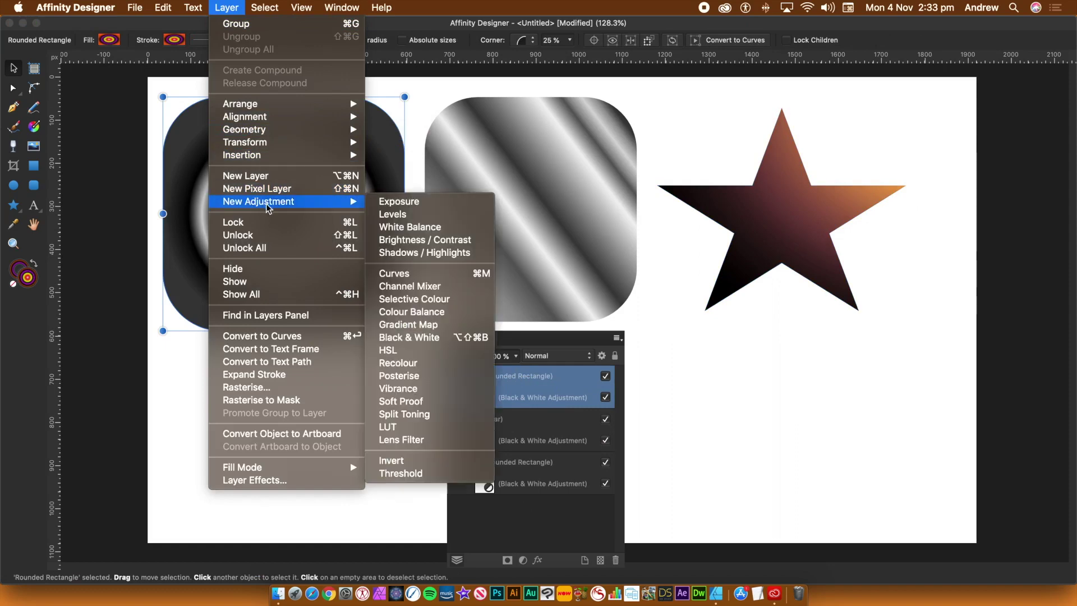
left_click(436, 275)
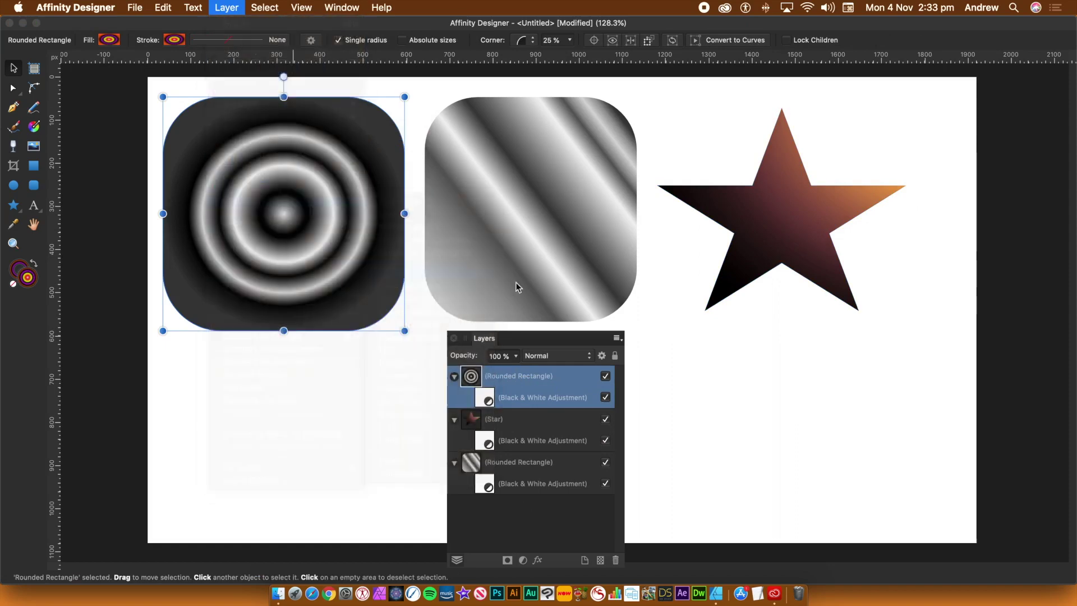
left_click_drag(795, 362, 756, 321)
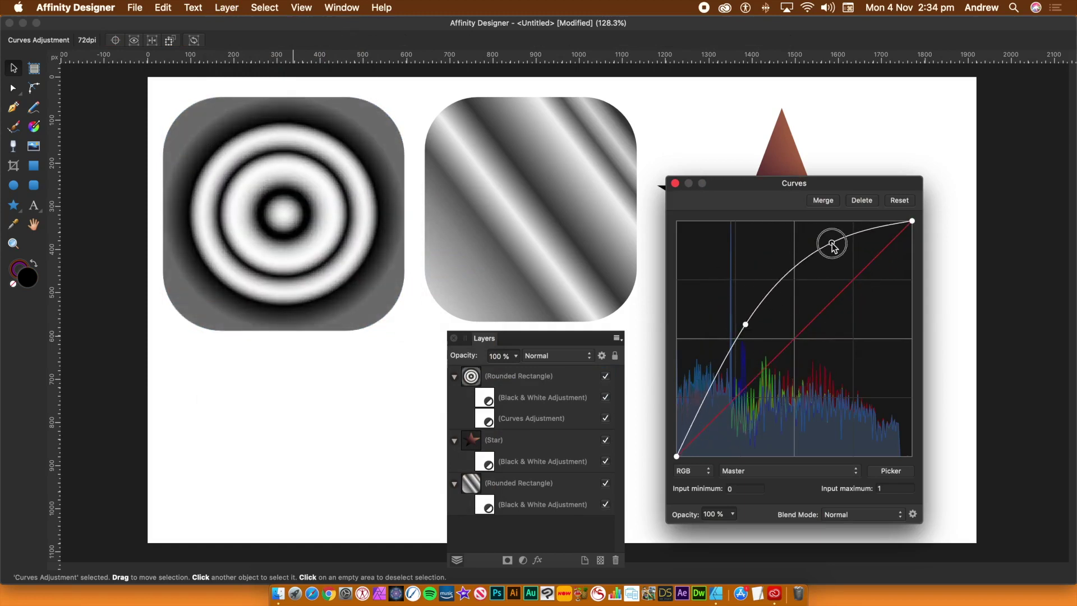
left_click_drag(835, 243, 838, 389)
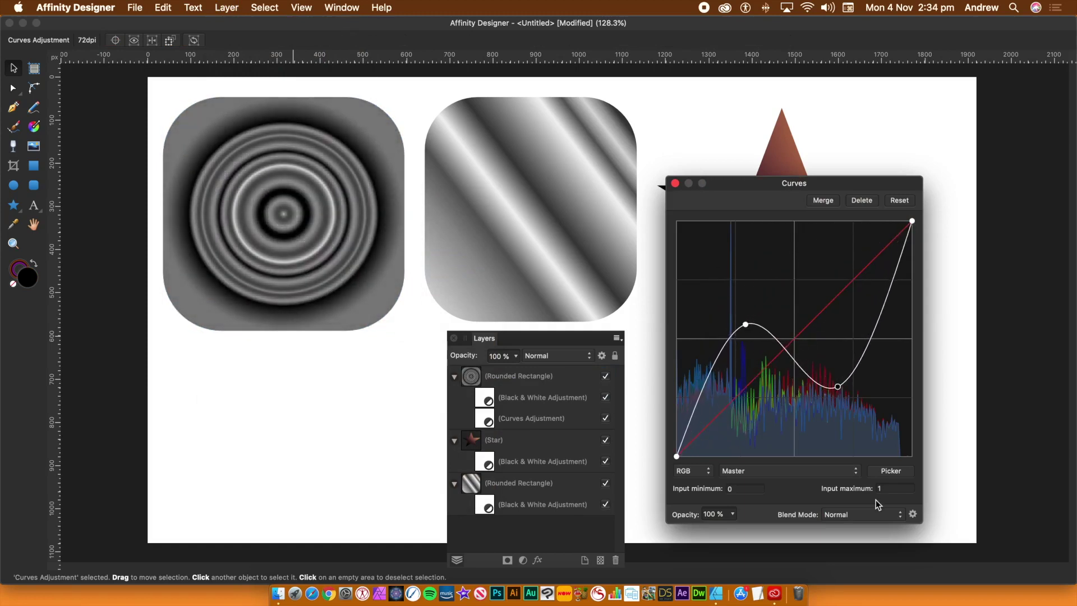
left_click(860, 514)
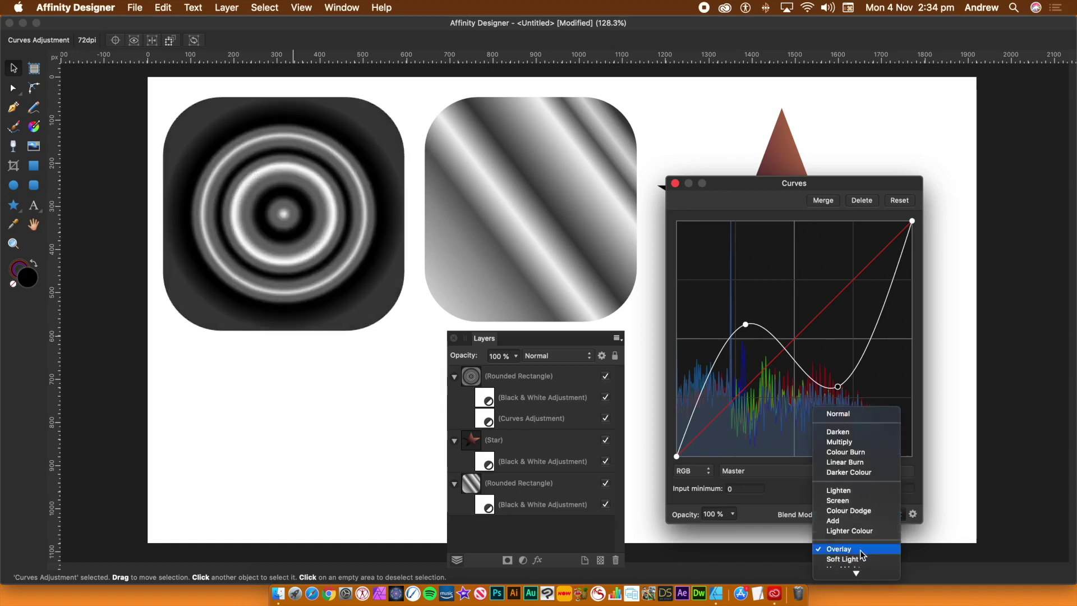
left_click(853, 560)
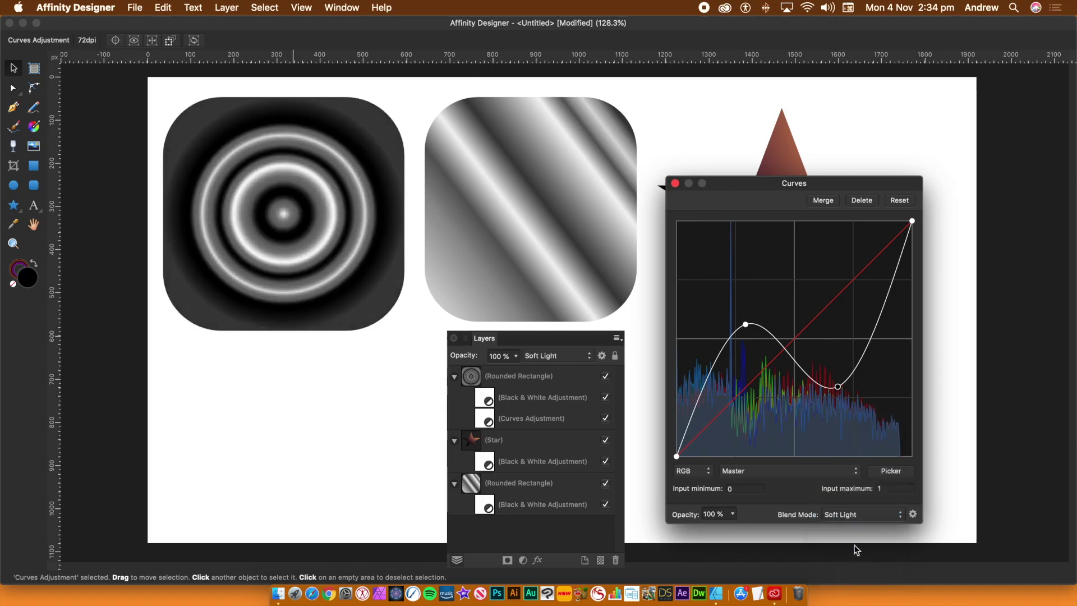
left_click(675, 183)
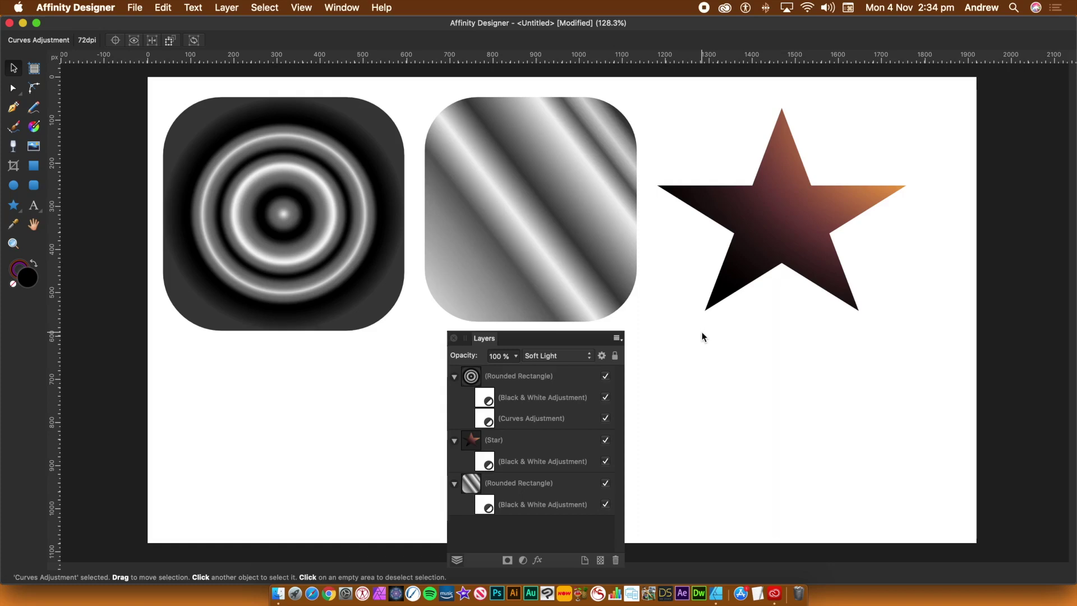
Step: Move the Curves adjustment into the star group, below its Black & White adjustment
left_click(505, 400)
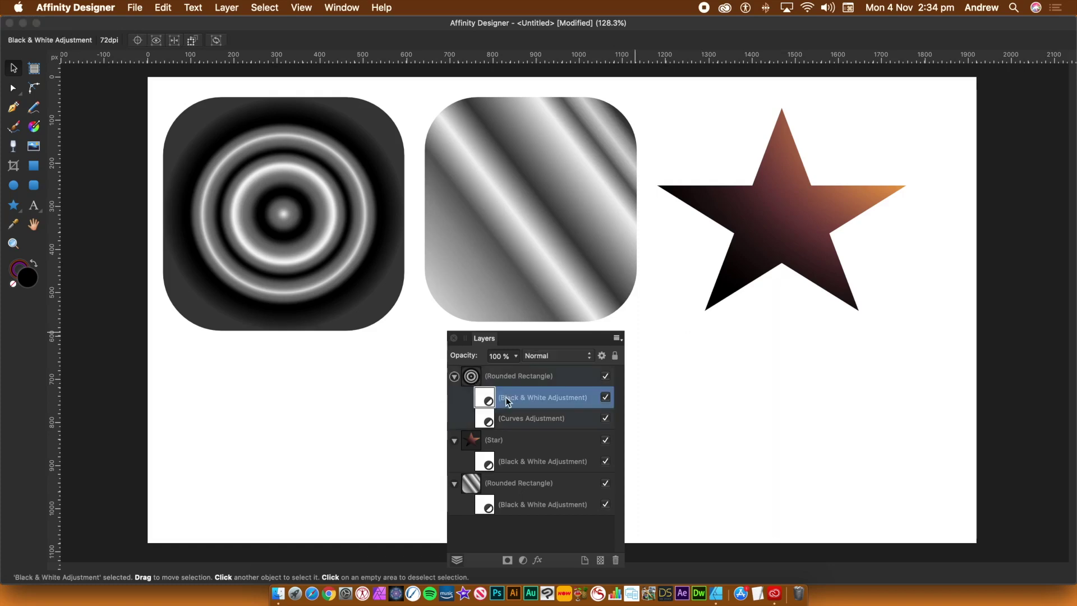
left_click(486, 418)
left_click_drag(485, 417, 481, 446)
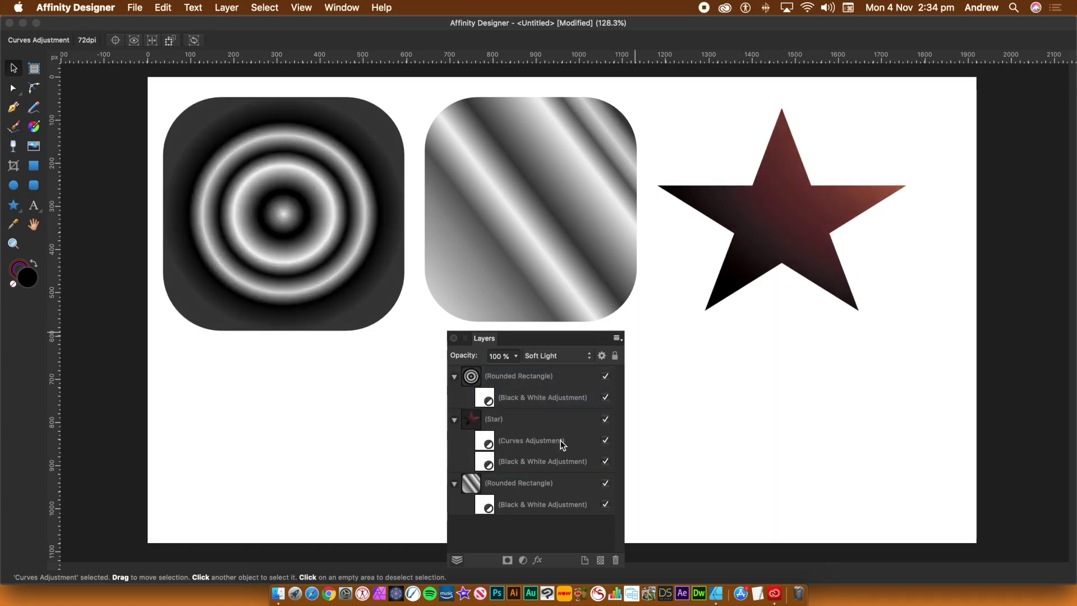
left_click(482, 449)
left_click_drag(483, 451, 486, 461)
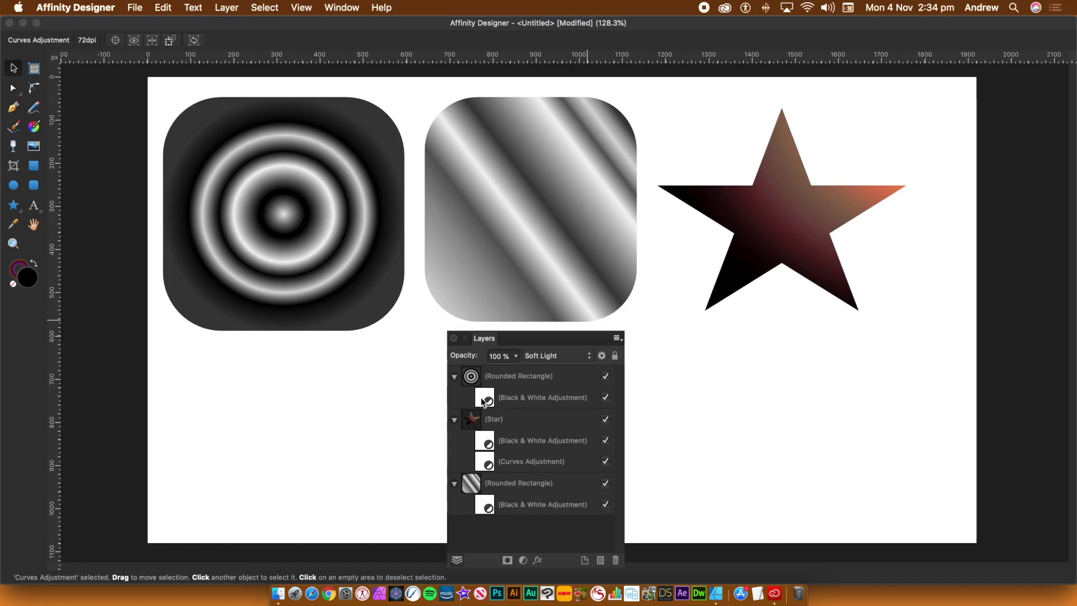
left_click(345, 253)
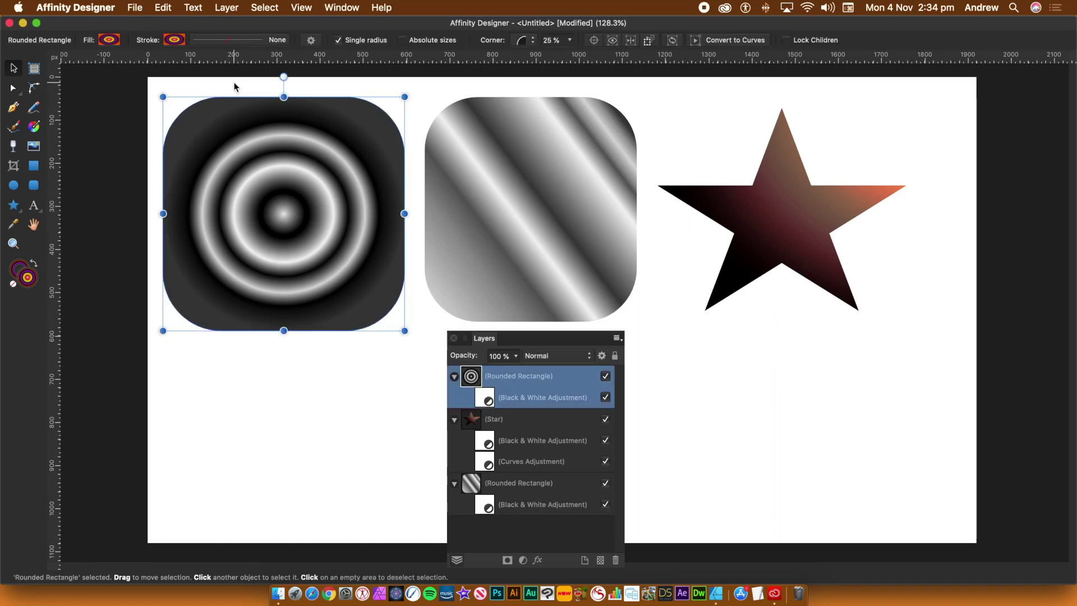
left_click(485, 396)
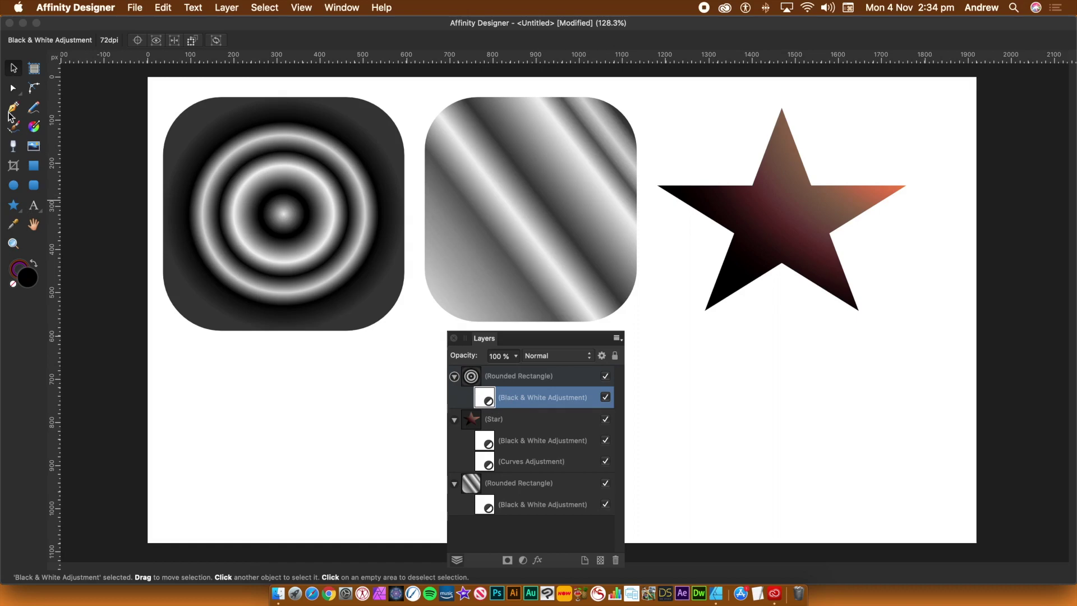
left_click(75, 8)
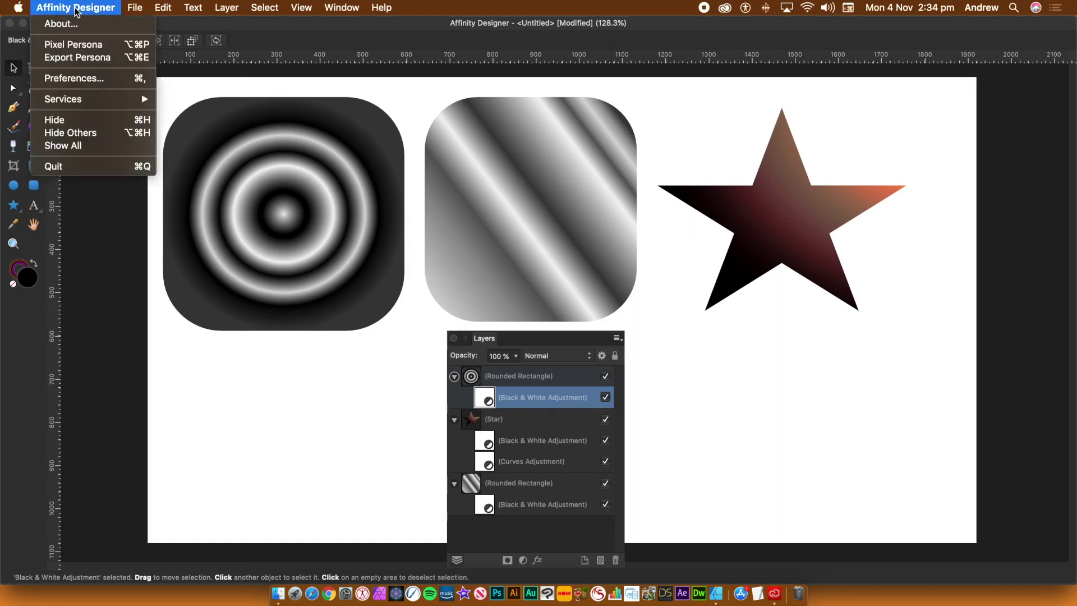
Step: Switch to the Pixel Persona and paint a first stroke on the rings rectangle's adjustment mask
left_click(84, 45)
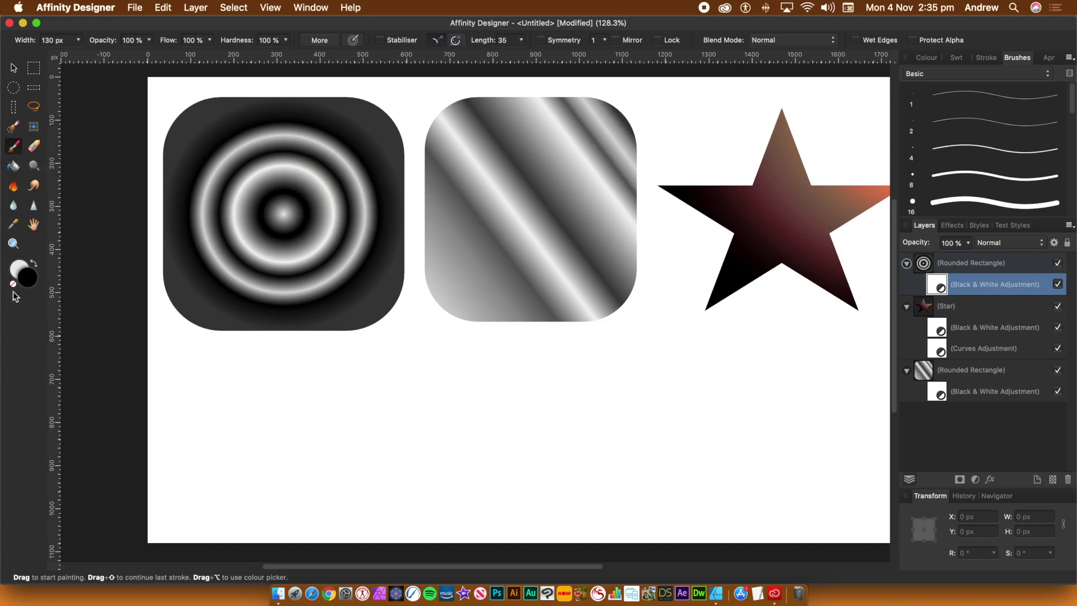
mouse_move(317, 196)
left_mouse_down()
mouse_move(348, 192)
mouse_move(349, 205)
mouse_move(361, 190)
mouse_move(372, 247)
mouse_move(396, 207)
mouse_move(356, 233)
mouse_move(349, 101)
mouse_move(319, 349)
mouse_move(313, 106)
mouse_move(320, 329)
mouse_move(253, 216)
mouse_move(285, 198)
left_mouse_up()
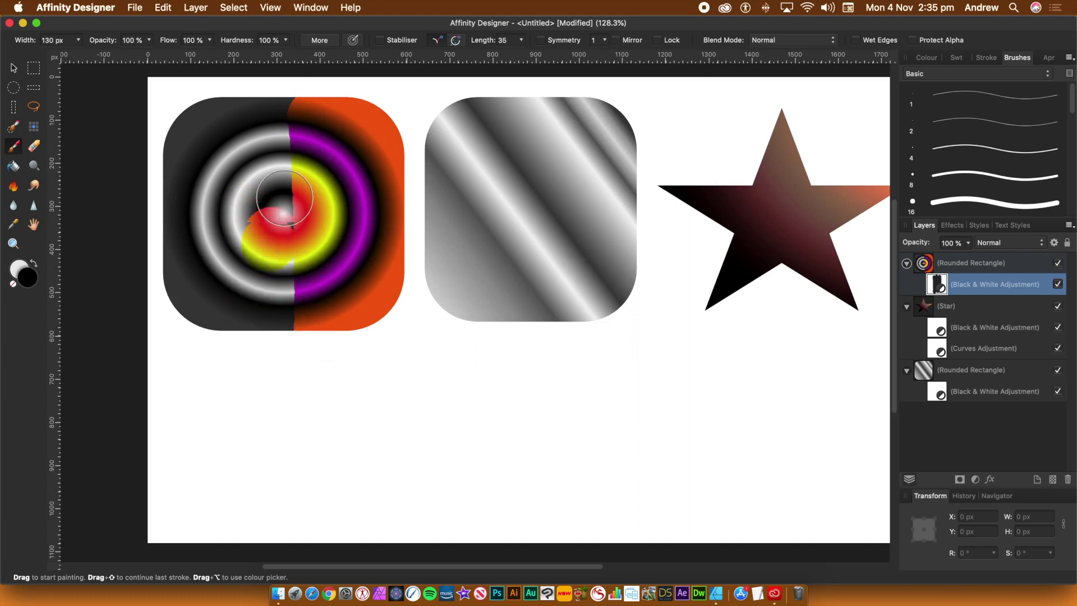
Step: Undo the last stroke, set the painting colour to FEFEFE, and repaint the mask's top area
key("super+z")
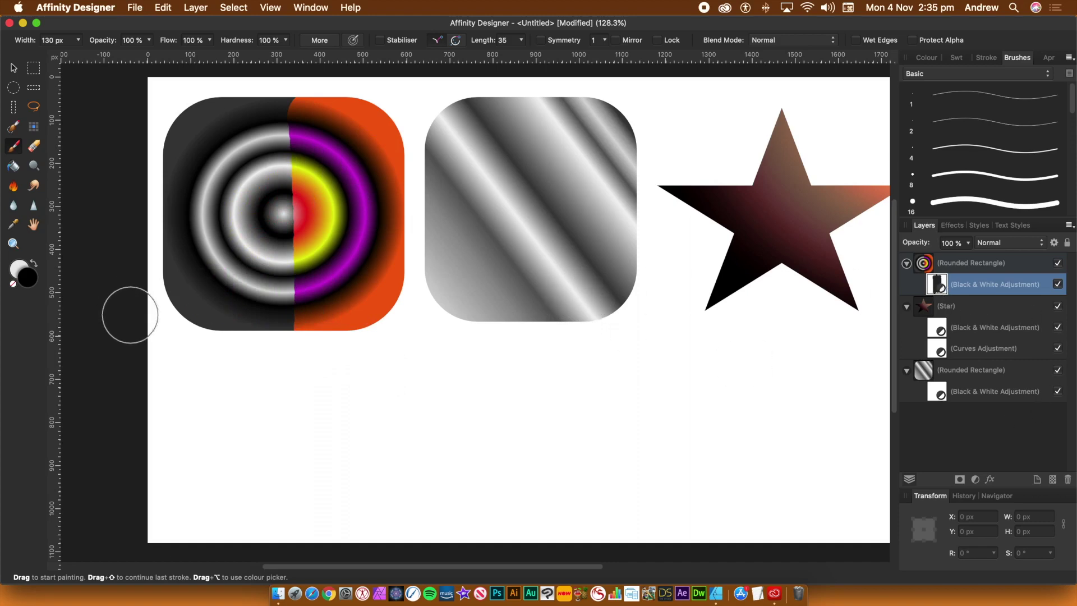
left_click(33, 264)
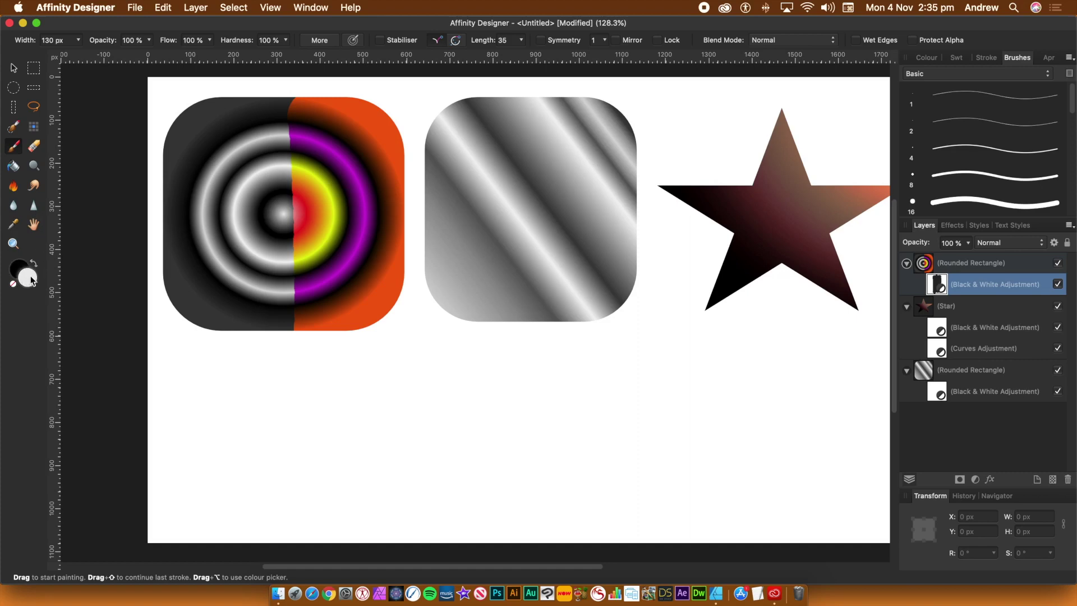
double_click(31, 279)
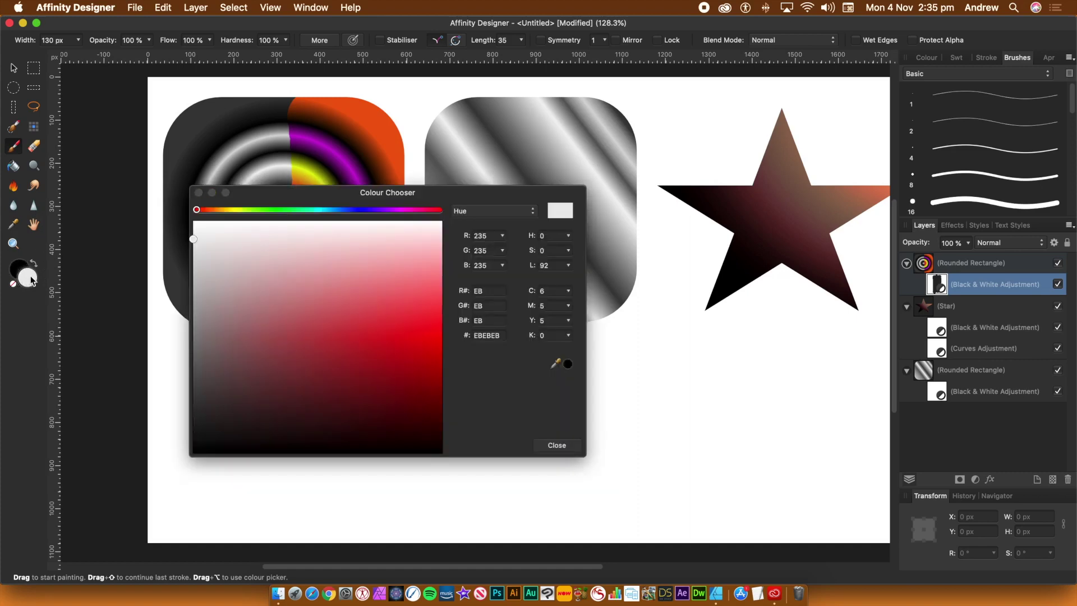
left_click(193, 222)
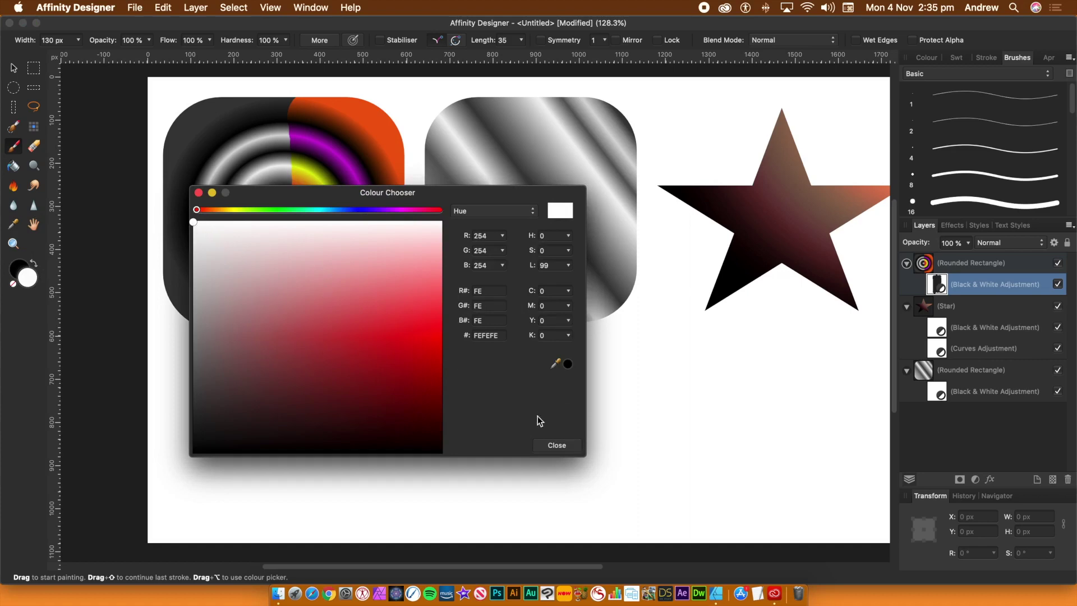
left_click(556, 445)
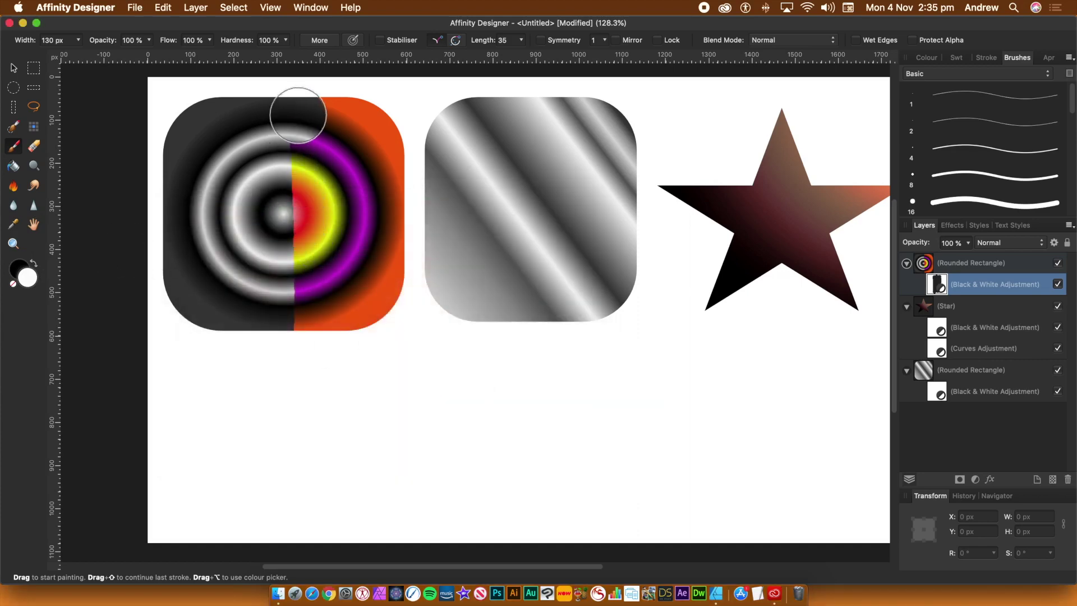
mouse_move(298, 115)
left_mouse_down()
mouse_move(311, 207)
mouse_move(355, 149)
mouse_move(332, 113)
mouse_move(370, 140)
left_mouse_up()
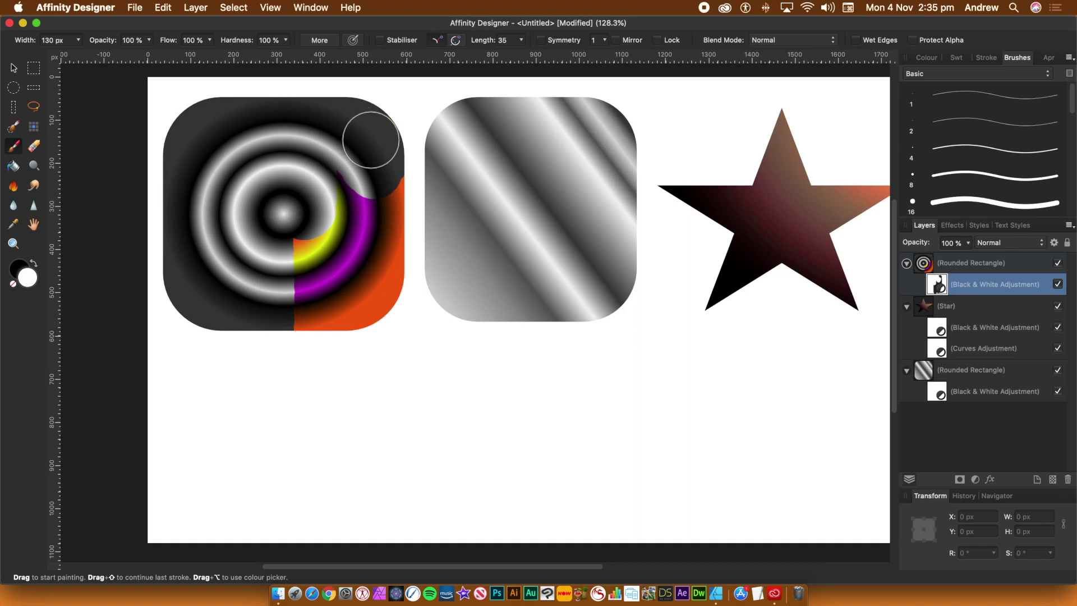
Step: Erase and repaint the mask, alternating black and white, so only the right half shows colour
left_click(34, 147)
mouse_move(403, 163)
left_mouse_down()
mouse_move(382, 214)
mouse_move(406, 154)
mouse_move(393, 176)
mouse_move(394, 120)
mouse_move(383, 165)
mouse_move(378, 112)
left_mouse_up()
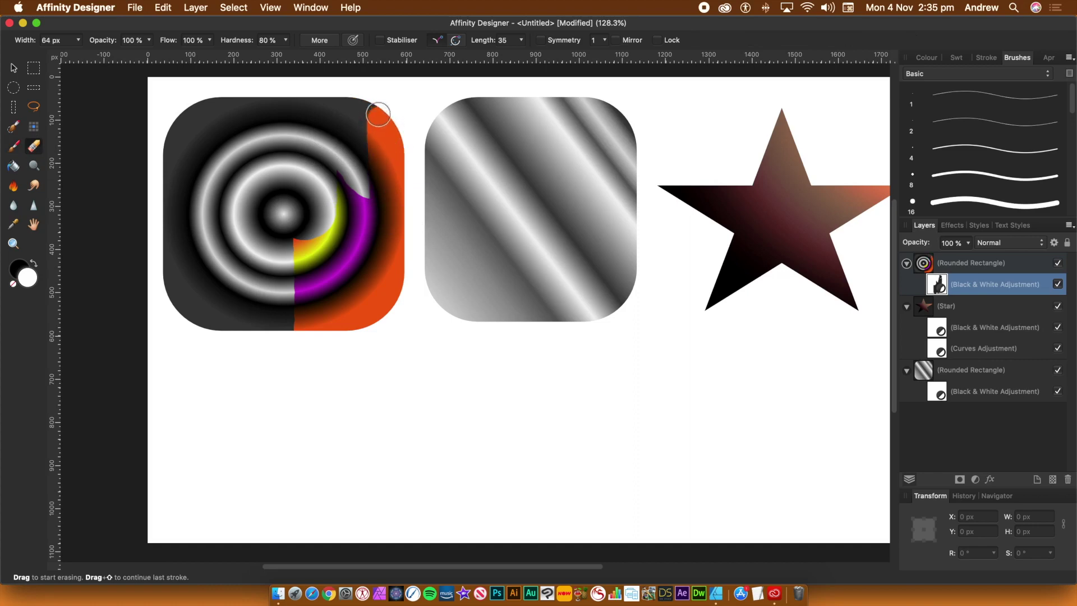
left_click(14, 148)
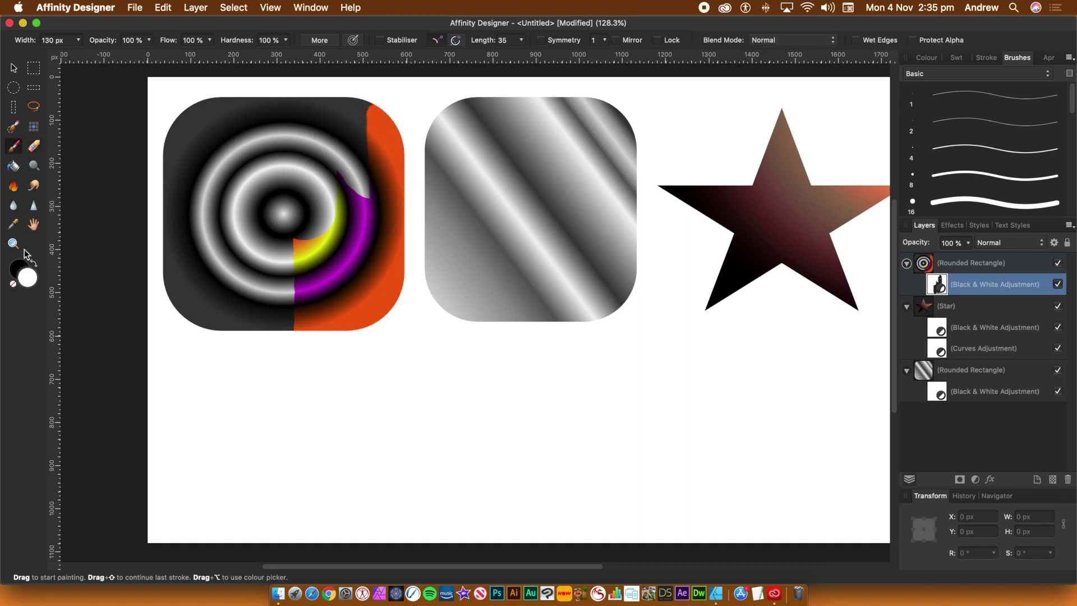
left_click(33, 263)
mouse_move(331, 213)
left_mouse_down()
mouse_move(343, 165)
mouse_move(309, 271)
mouse_move(314, 80)
mouse_move(322, 284)
mouse_move(353, 57)
mouse_move(364, 179)
mouse_move(353, 312)
mouse_move(317, 324)
left_mouse_up()
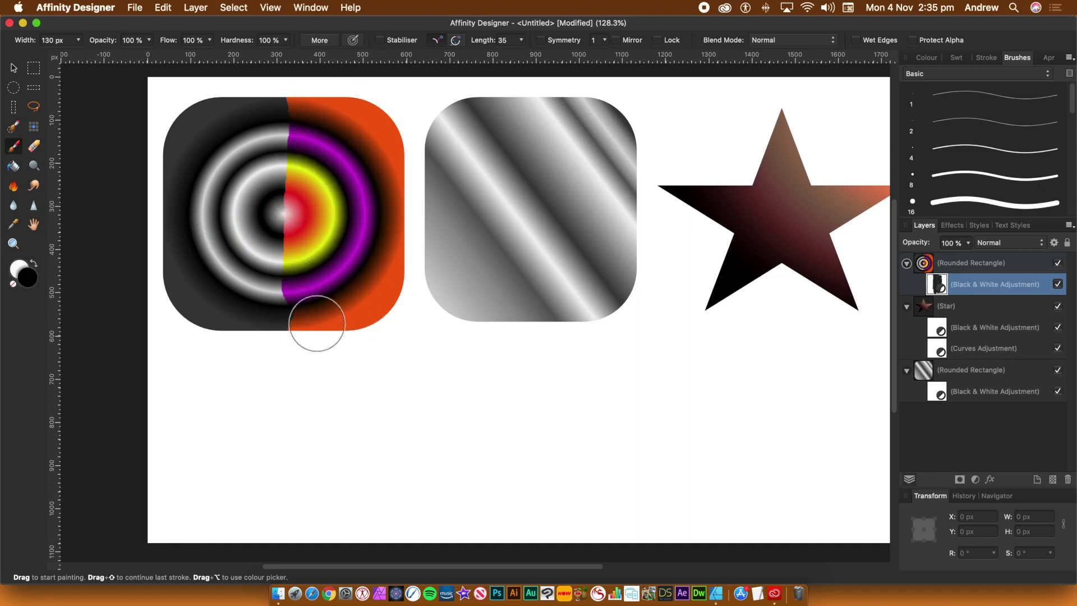
left_click(35, 265)
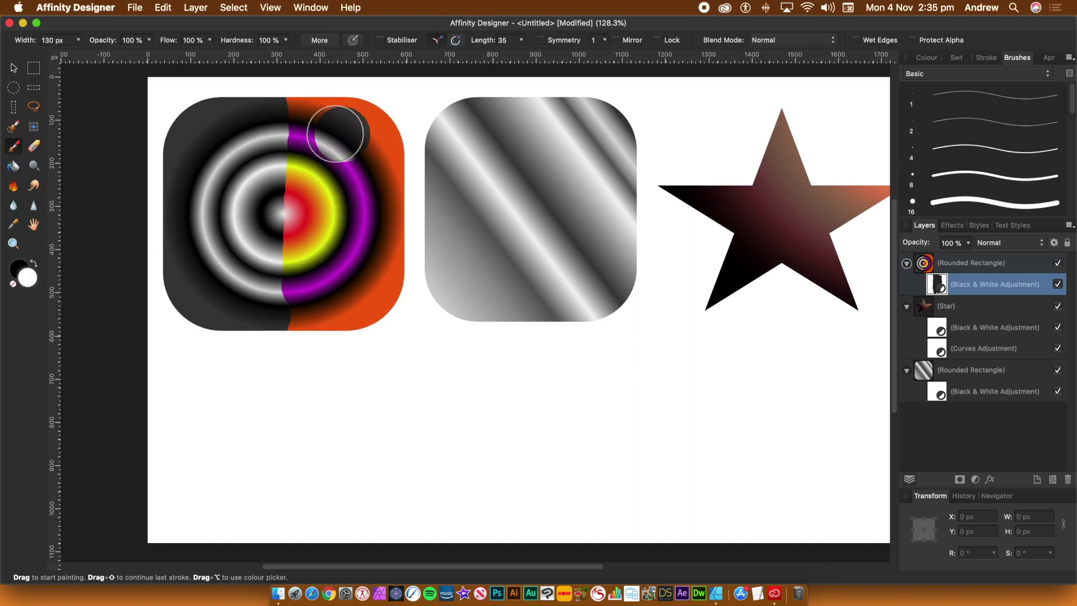
mouse_move(295, 103)
left_mouse_down()
mouse_move(306, 337)
mouse_move(335, 217)
mouse_move(336, 100)
mouse_move(350, 330)
left_mouse_up()
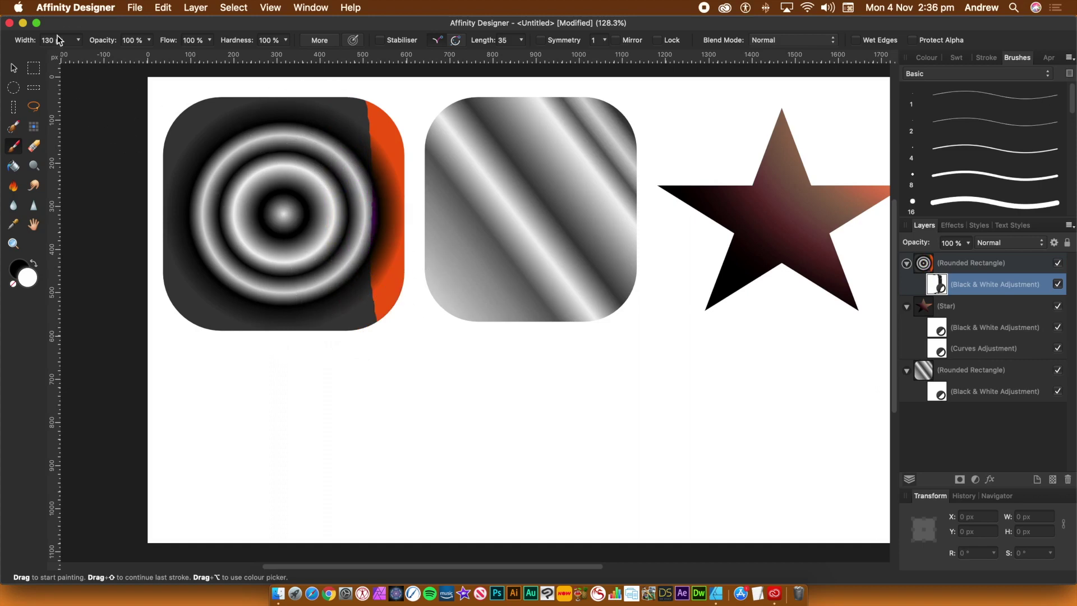
left_click(34, 265)
mouse_move(344, 108)
left_mouse_down()
mouse_move(341, 347)
mouse_move(320, 98)
left_mouse_up()
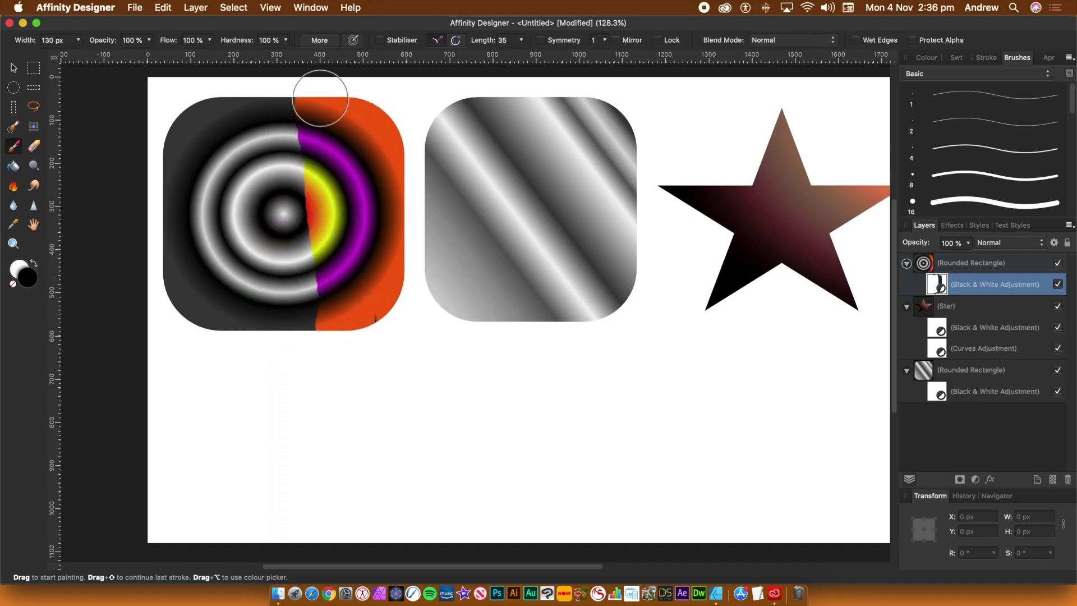
Step: Return to the Designer Persona and toggle the Black & White adjustment off and on to compare
left_click(96, 8)
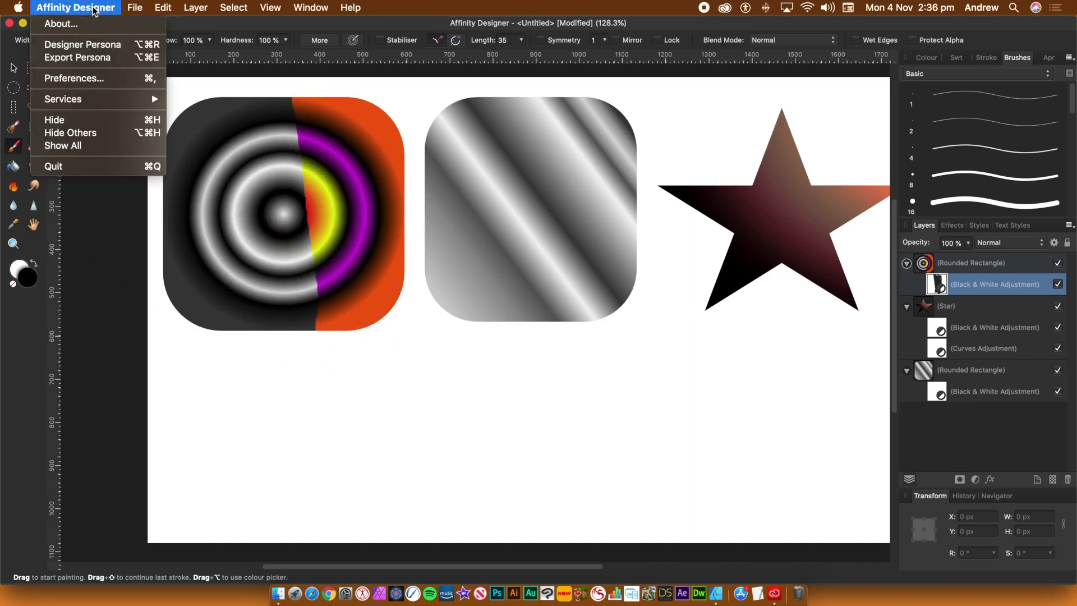
left_click(106, 47)
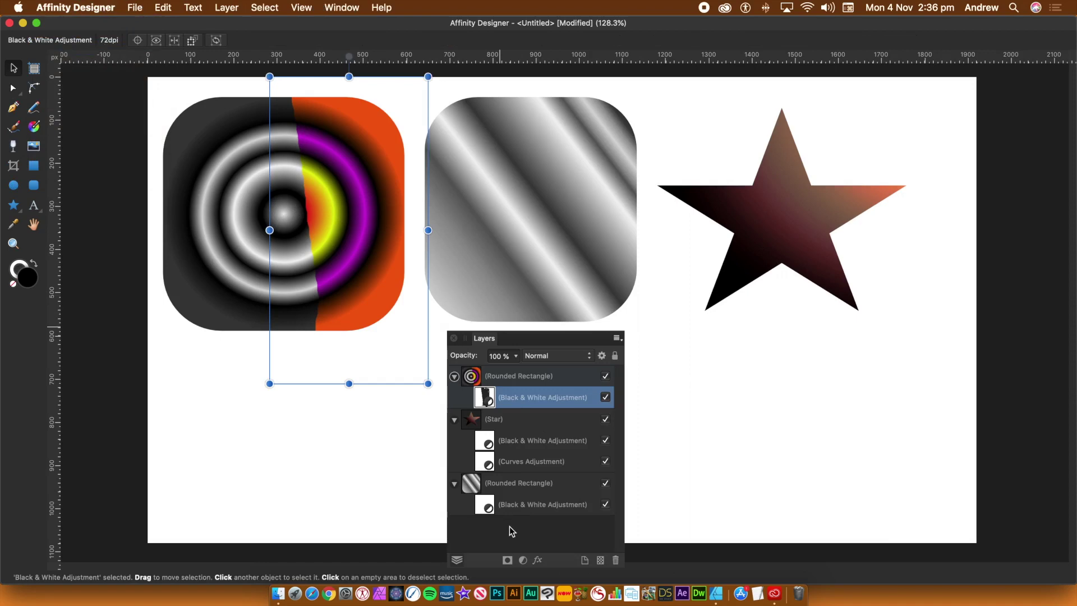
left_click(605, 397)
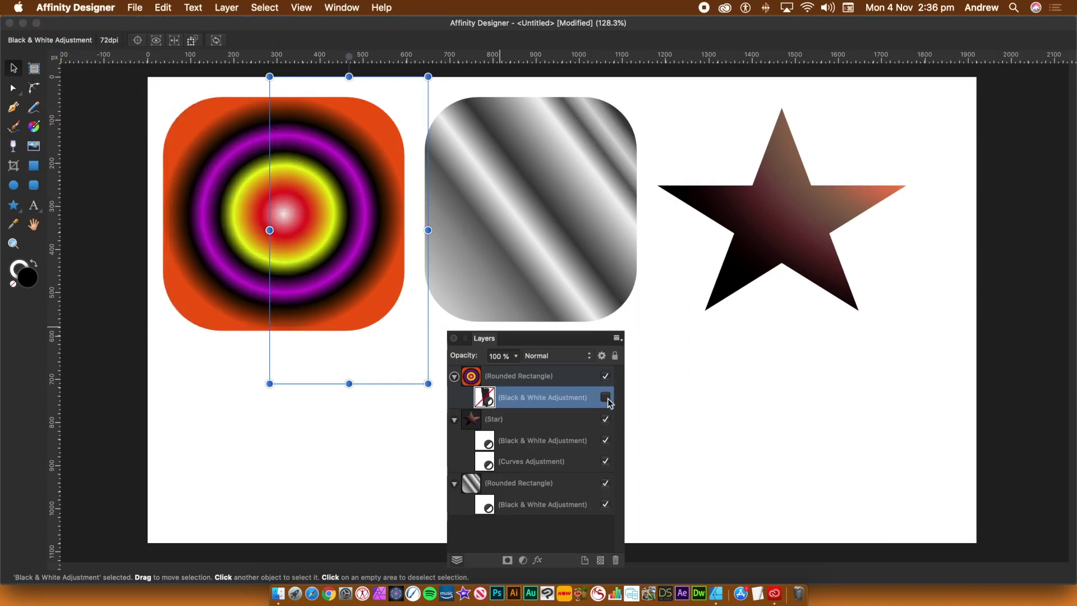
left_click(605, 397)
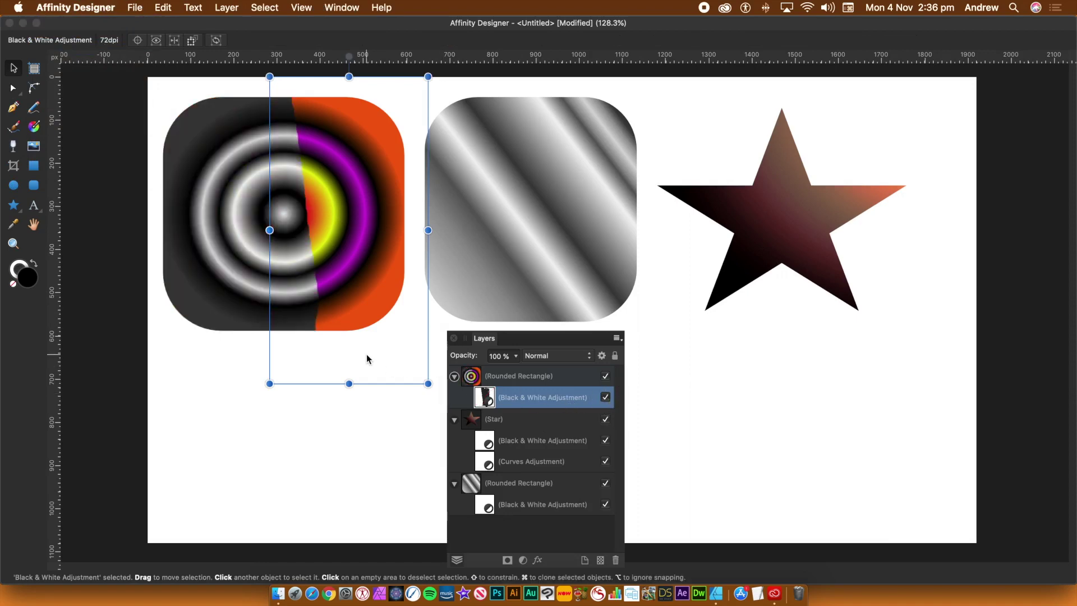